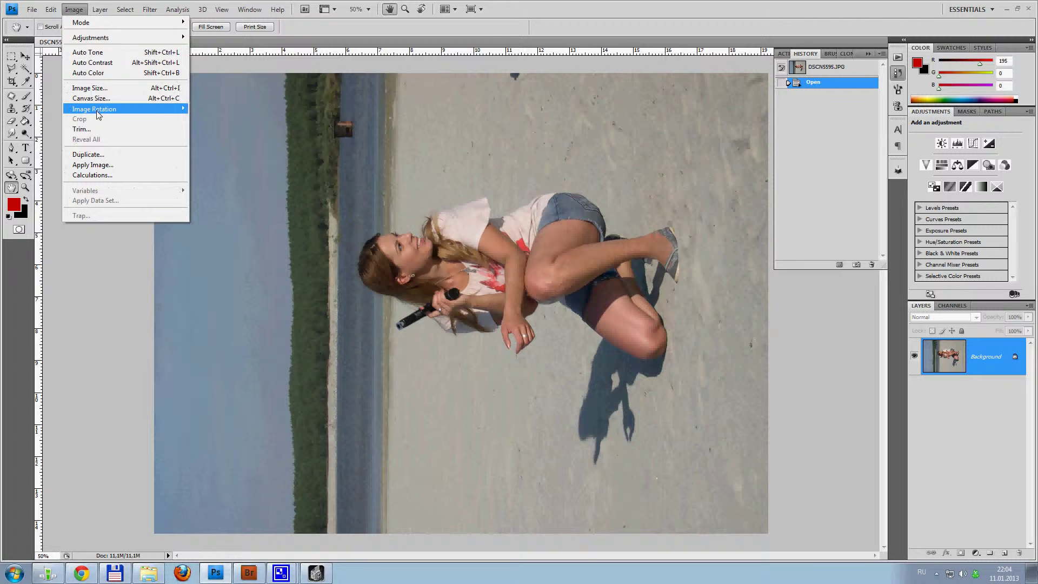
Rotate the photo 90° clockwise and crop it to a square around the kneeling woman, keeping a strip of forest above the water
mouse_move(94, 109)
left_click(217, 119)
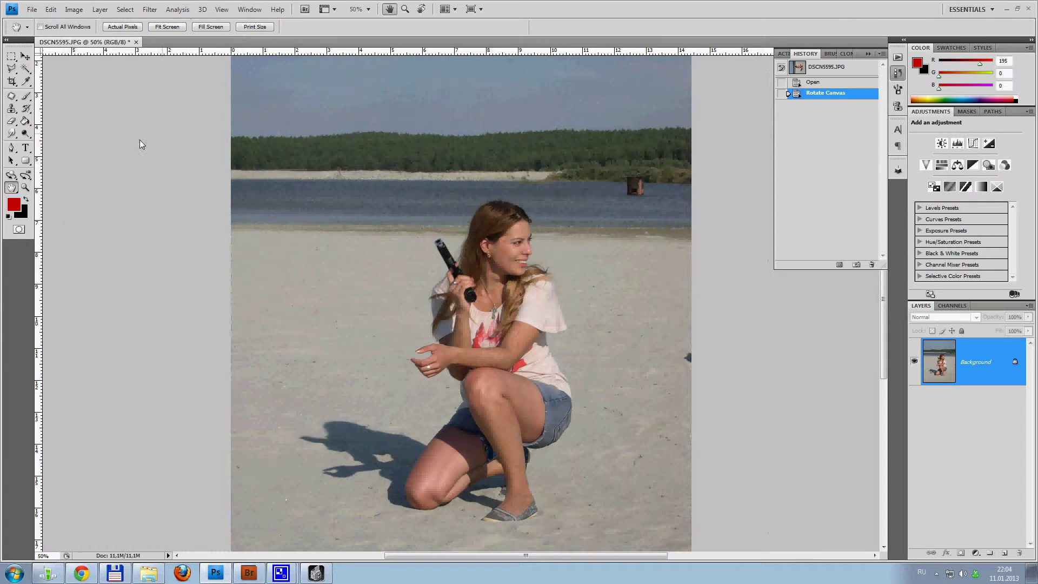
left_click(13, 80)
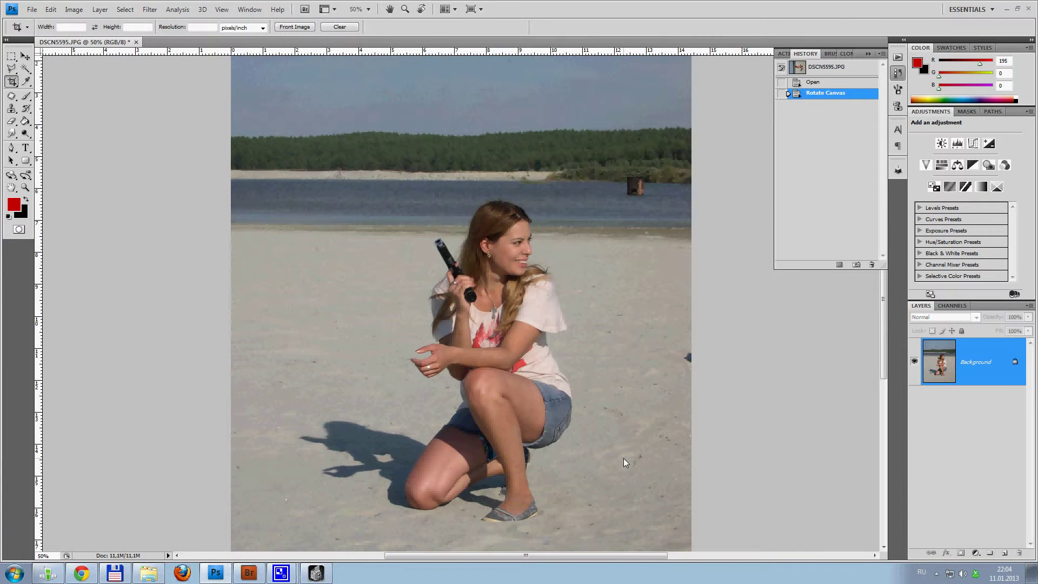
key("0")
left_click(519, 215)
left_click_drag(346, 145, 660, 513)
left_click_drag(628, 145, 665, 464)
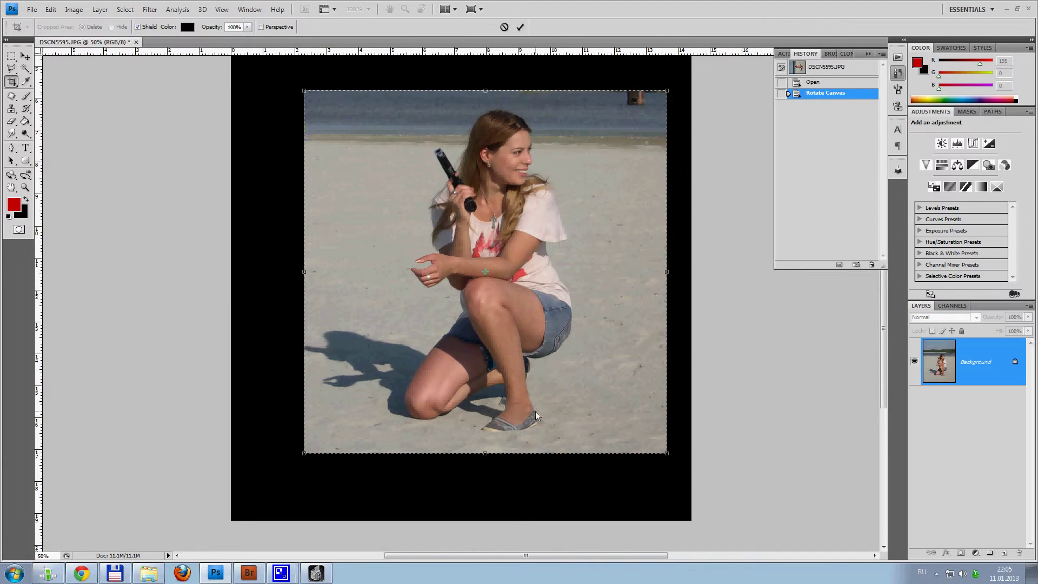
left_click_drag(546, 184, 559, 184)
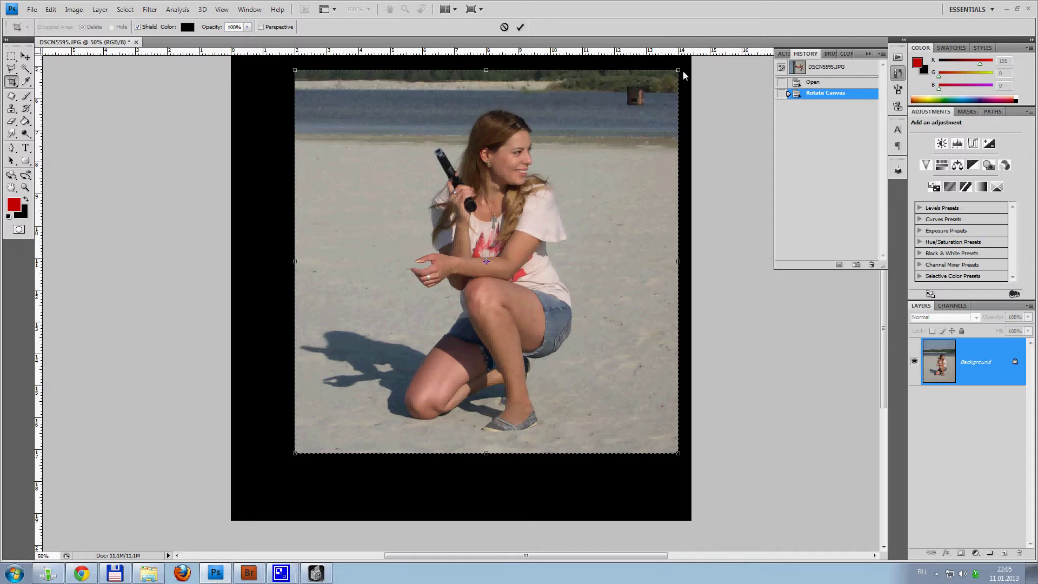
left_click_drag(681, 70, 688, 63)
left_click_drag(612, 165, 606, 171)
key("Return")
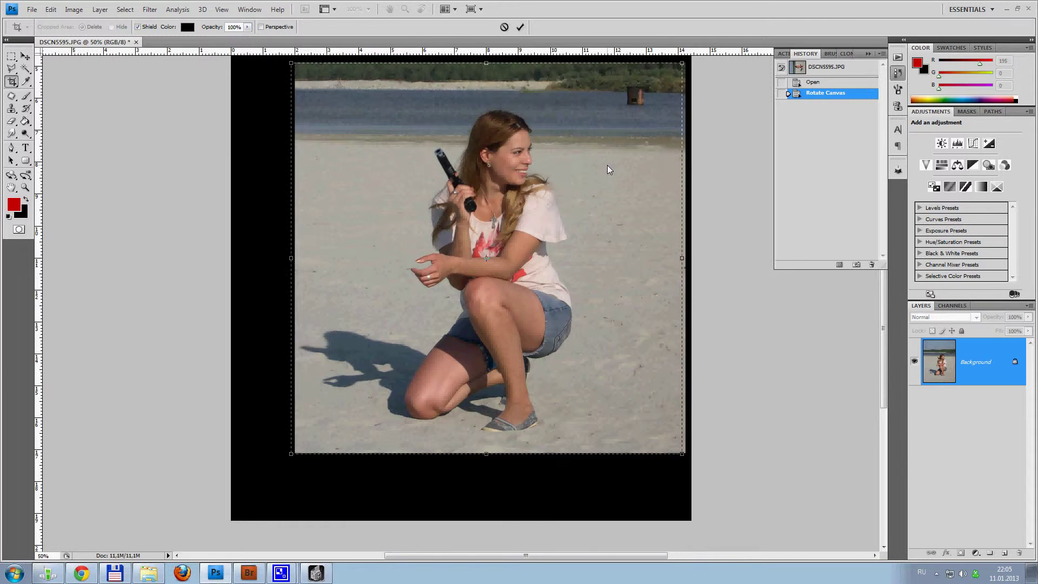
Apply the Imagenomic Noiseware Professional filter to the photo with the Full noise reduction preset
left_click(150, 9)
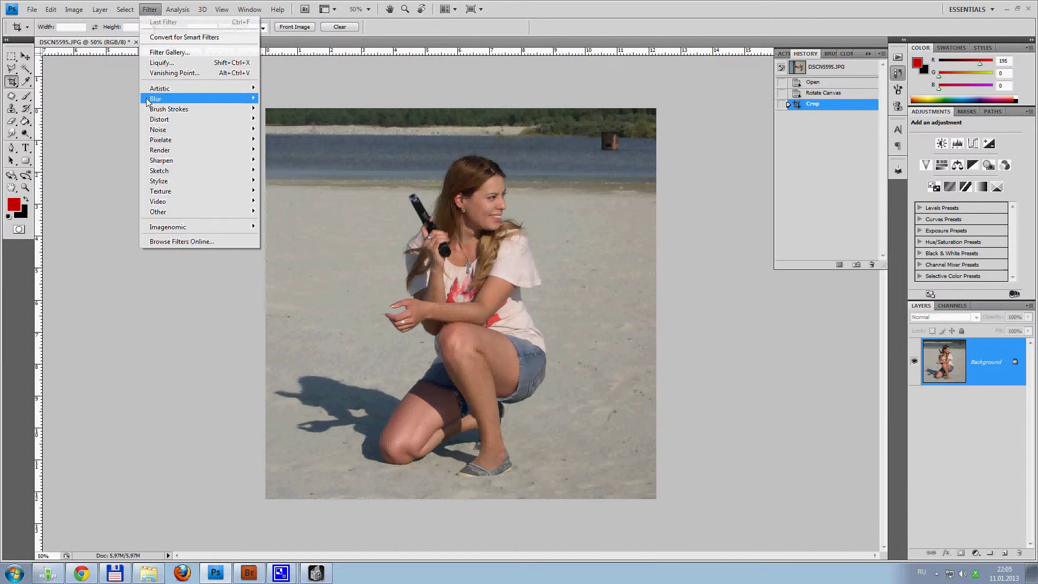
mouse_move(227, 227)
left_click(310, 227)
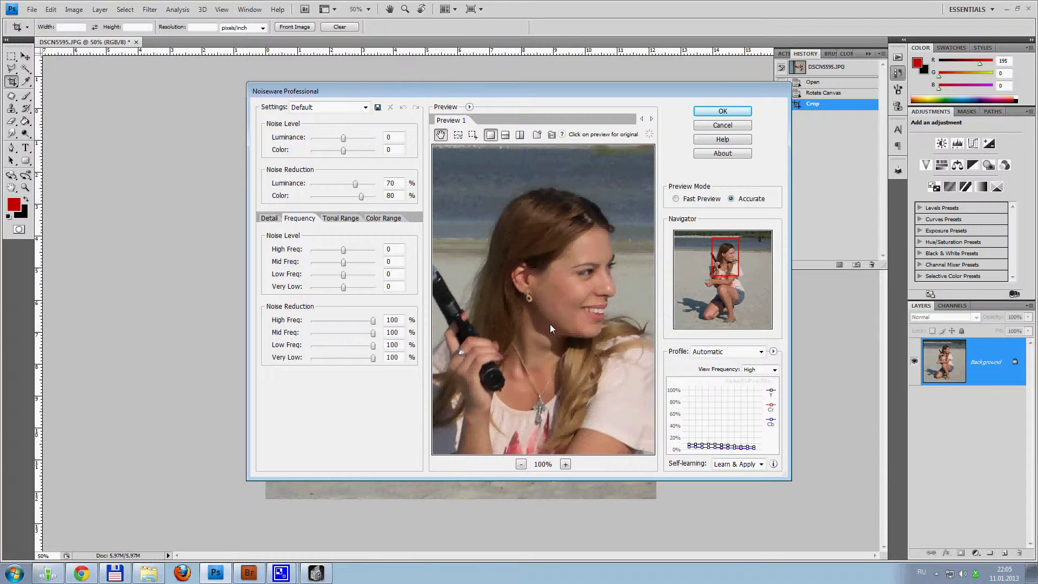
left_click(312, 106)
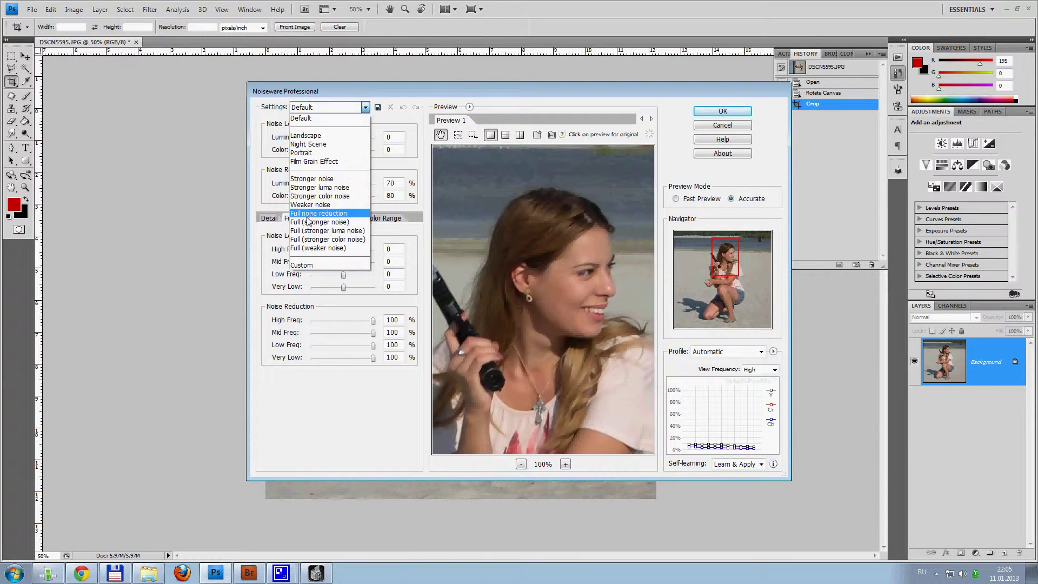
left_click(311, 216)
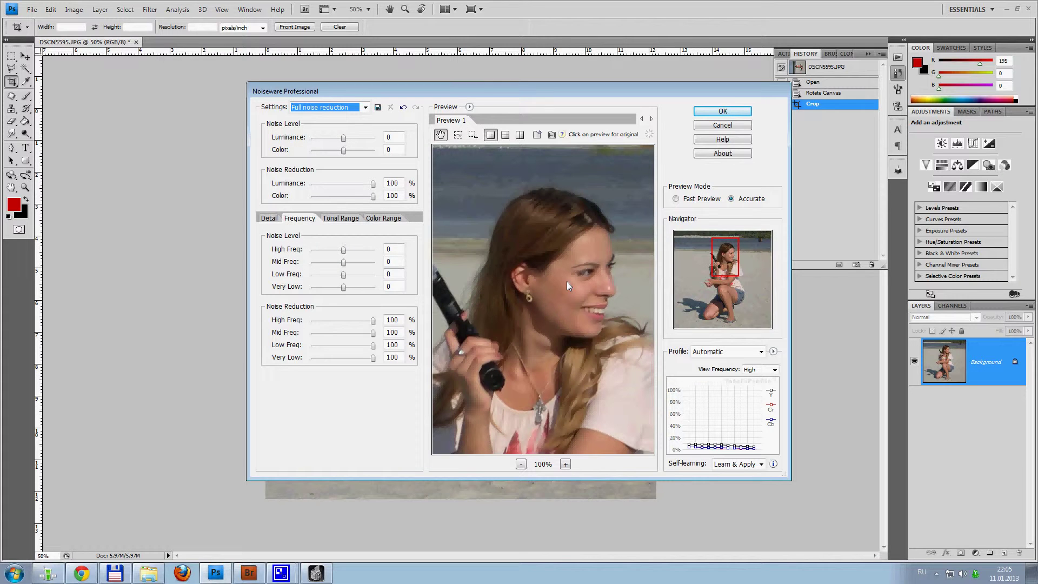
left_click(722, 110)
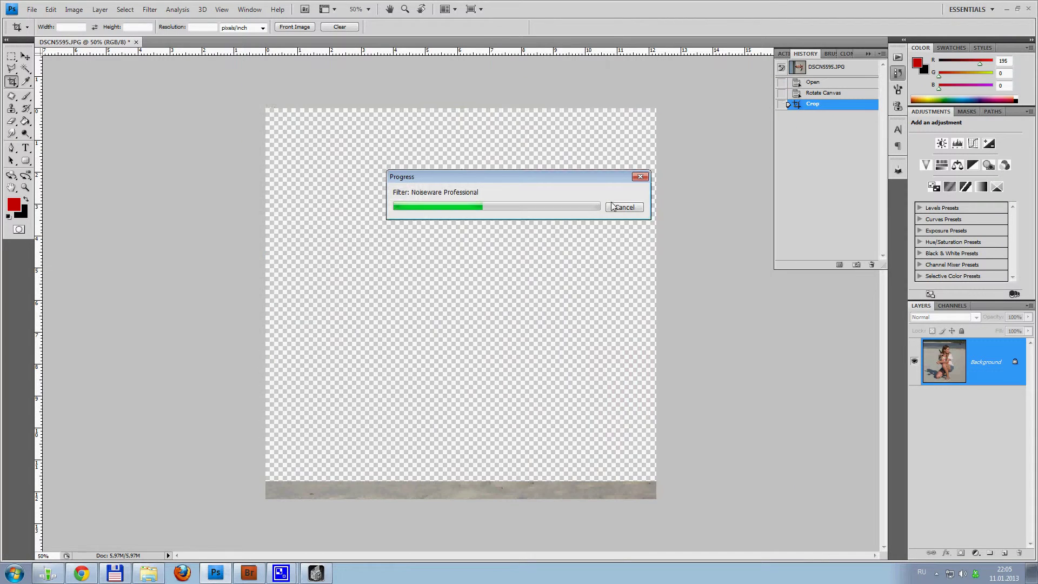
Set the Crop state as the history source and restore the woman's hair detail with a 58 px History Brush
left_click(782, 107)
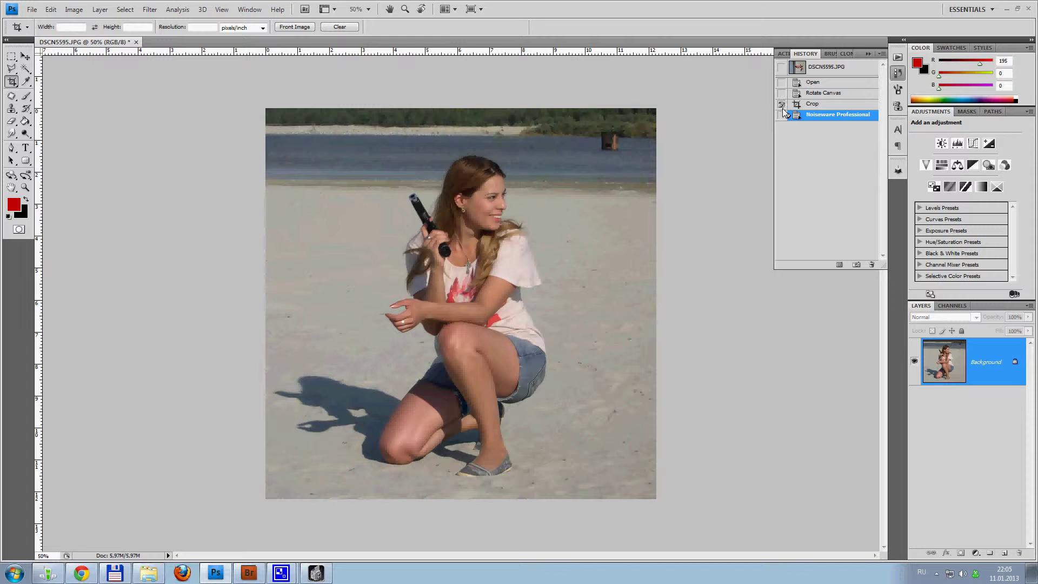
left_click(25, 187)
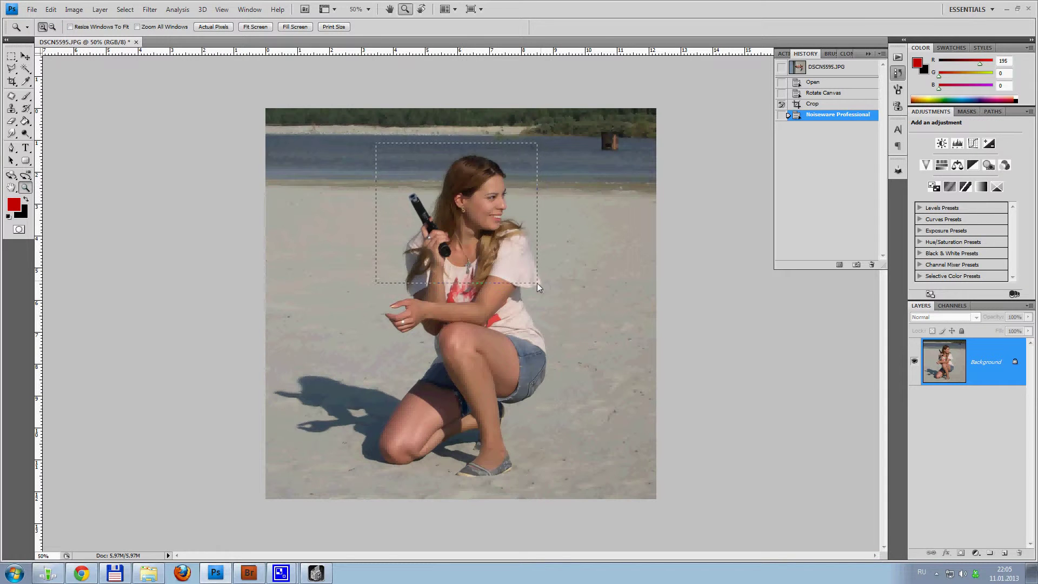
left_click_drag(537, 284, 548, 297)
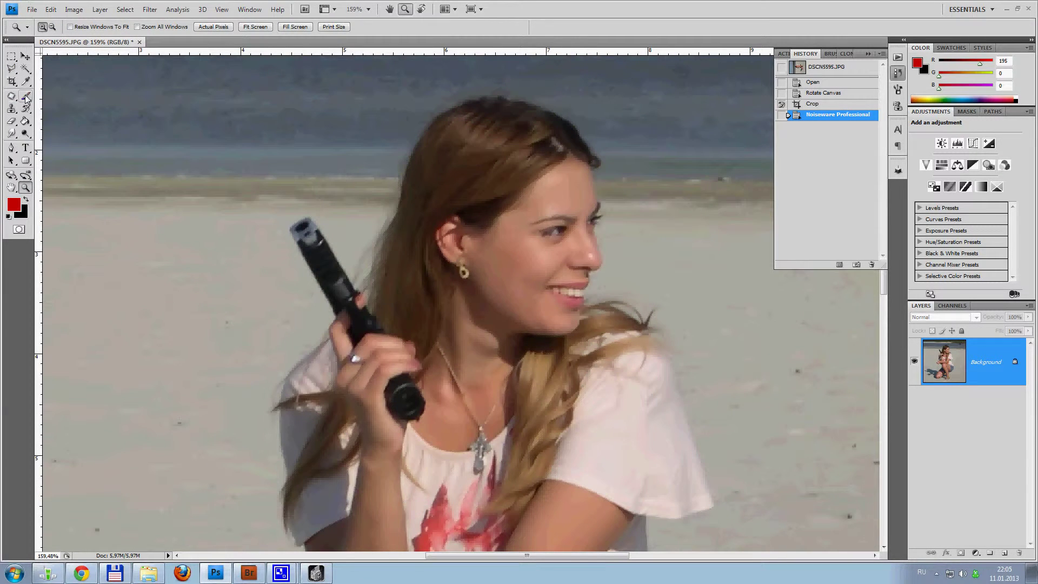
left_click(25, 108)
right_click(463, 172)
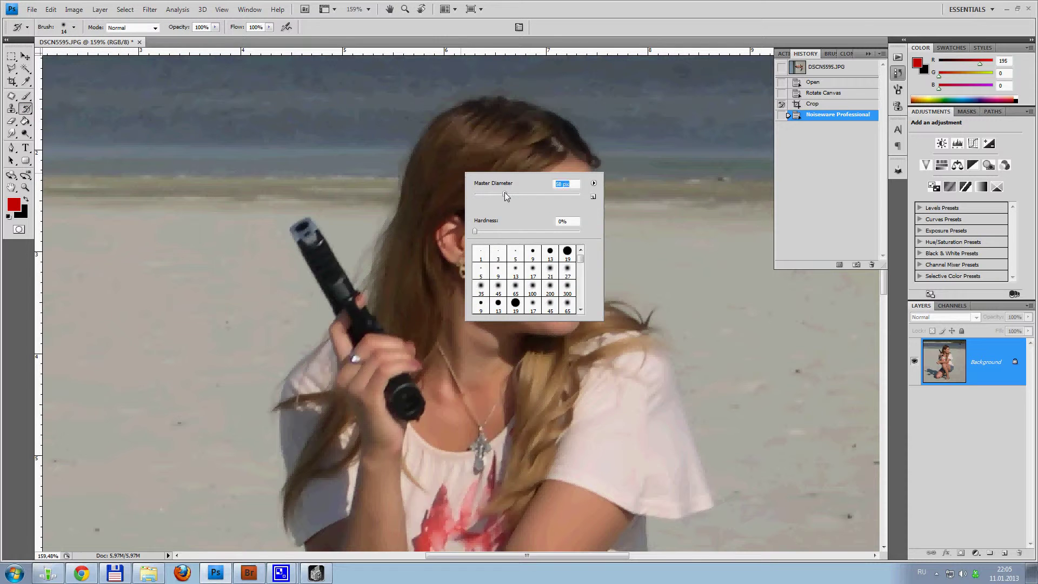
left_click(442, 186)
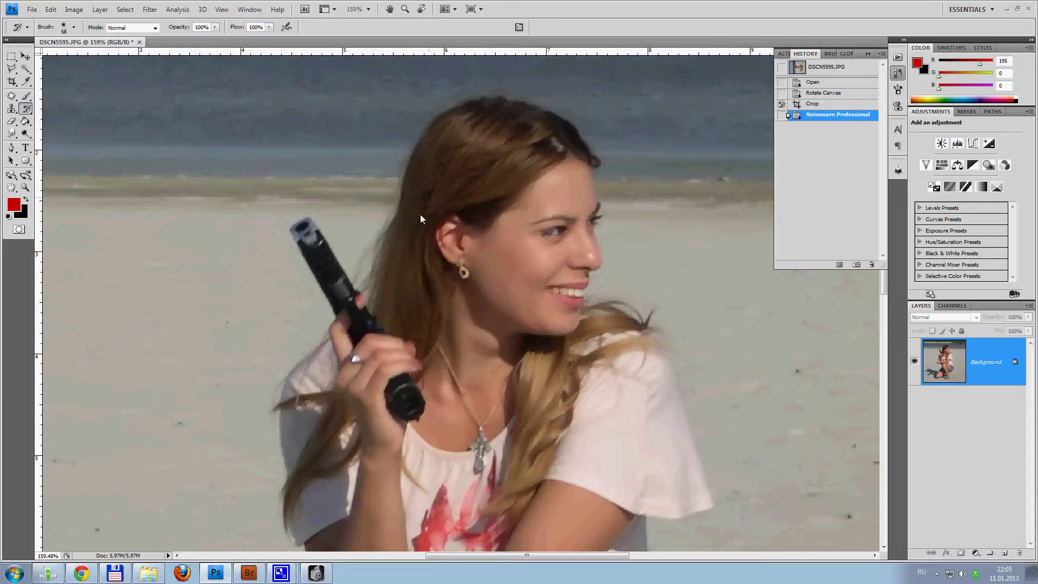
left_click_drag(423, 272, 415, 316)
left_click_drag(319, 437, 323, 448)
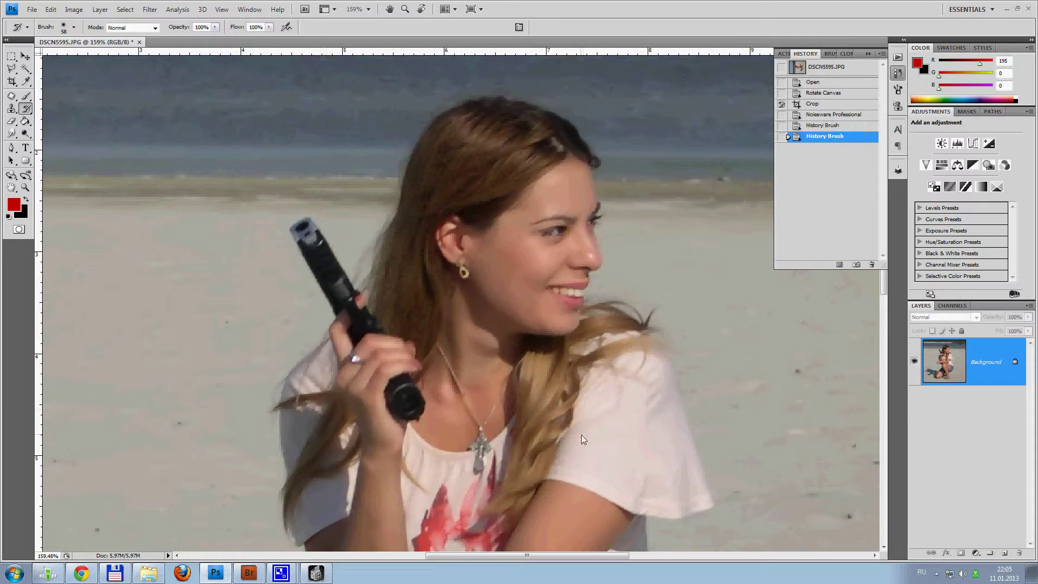
left_click_drag(532, 456, 562, 411)
left_click_drag(610, 327, 591, 352)
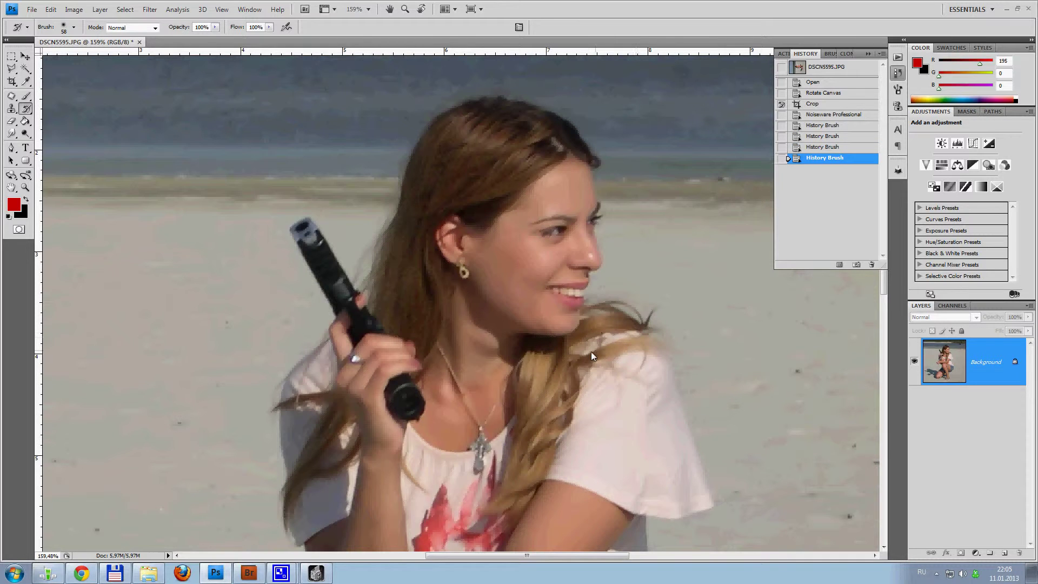
Enlarge the History Brush to 618 px and restore the original texture of the background around the woman
double_click(25, 188)
double_click(12, 188)
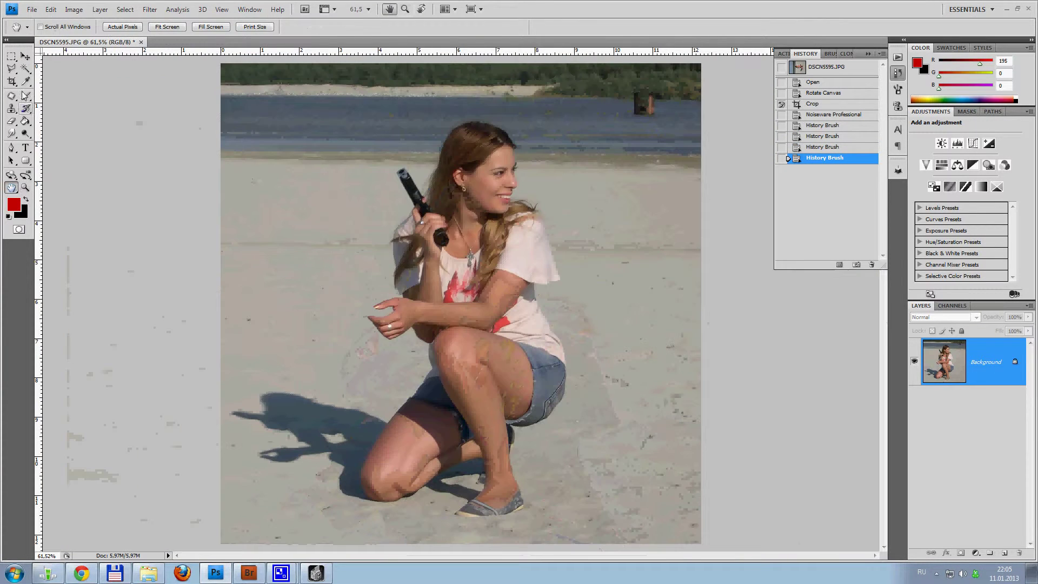
left_click(25, 101)
left_click(25, 98)
right_click(408, 236)
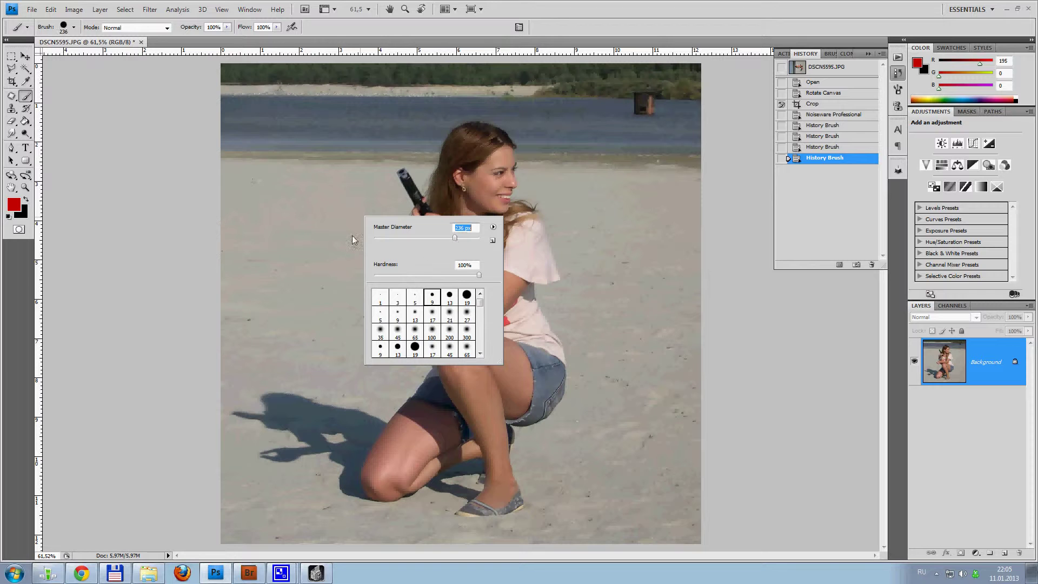
left_click(26, 108)
right_click(301, 205)
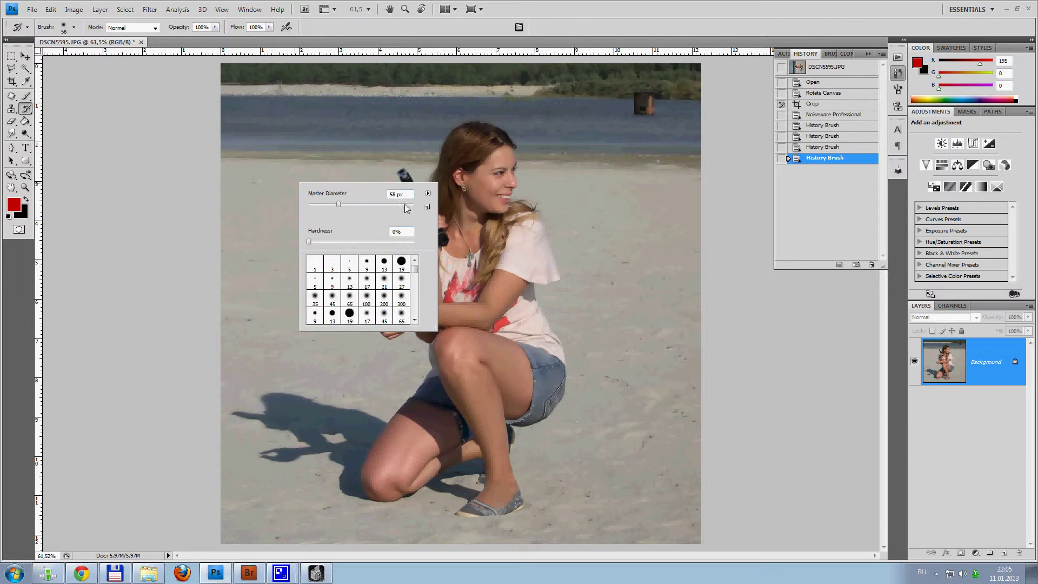
left_click(263, 170)
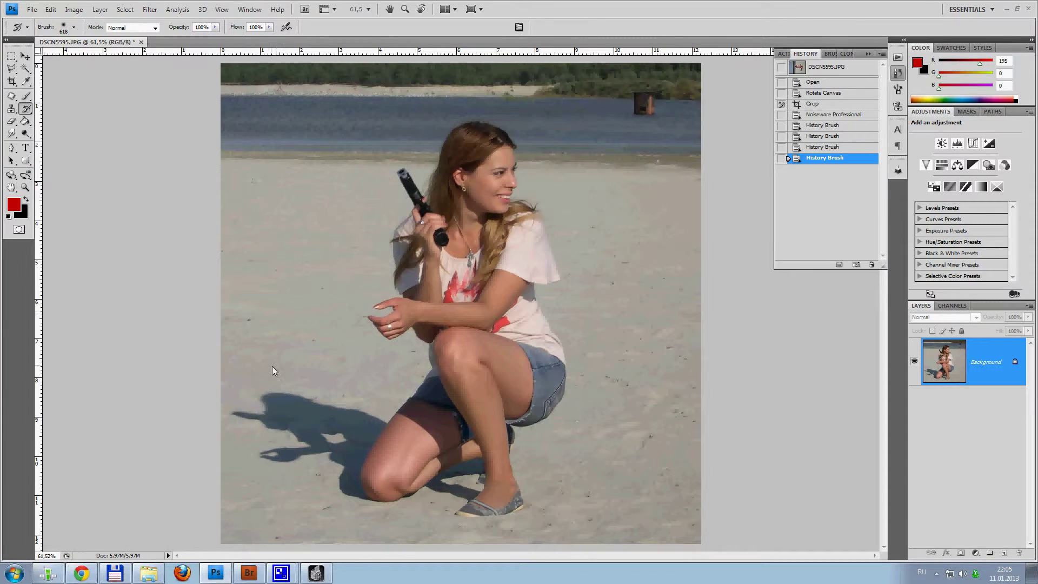
left_click_drag(272, 366, 248, 517)
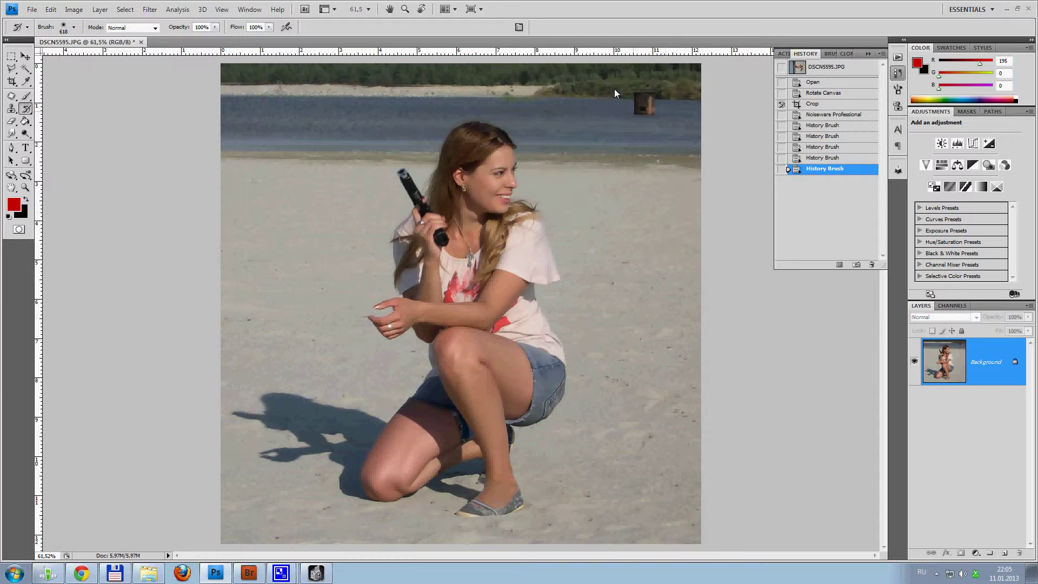
mouse_move(360, 43)
left_mouse_down()
mouse_move(278, 420)
mouse_move(346, 487)
left_mouse_up()
left_click_drag(704, 546, 874, 401)
left_click(25, 57)
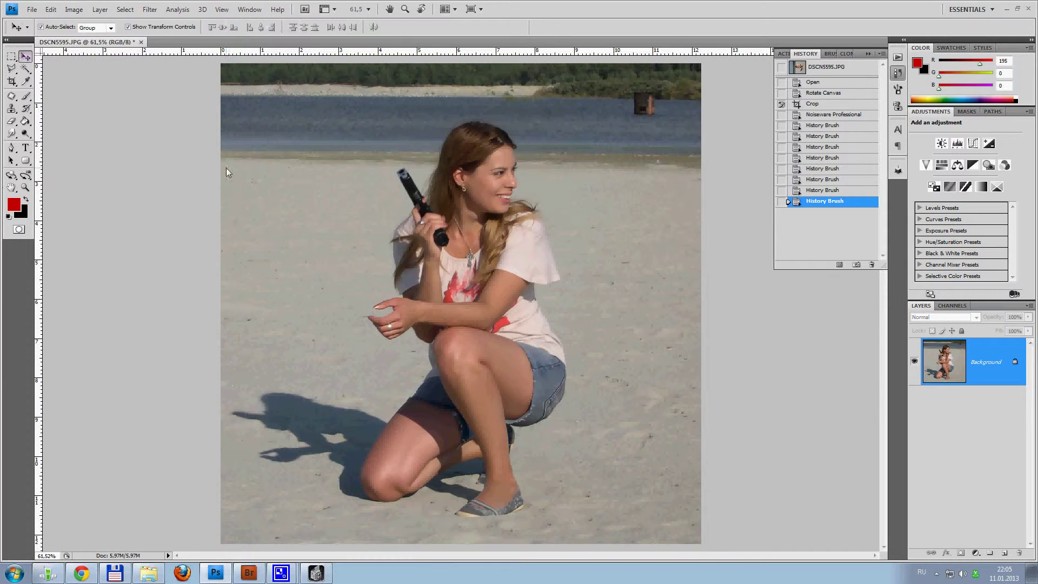
key("ctrl+m")
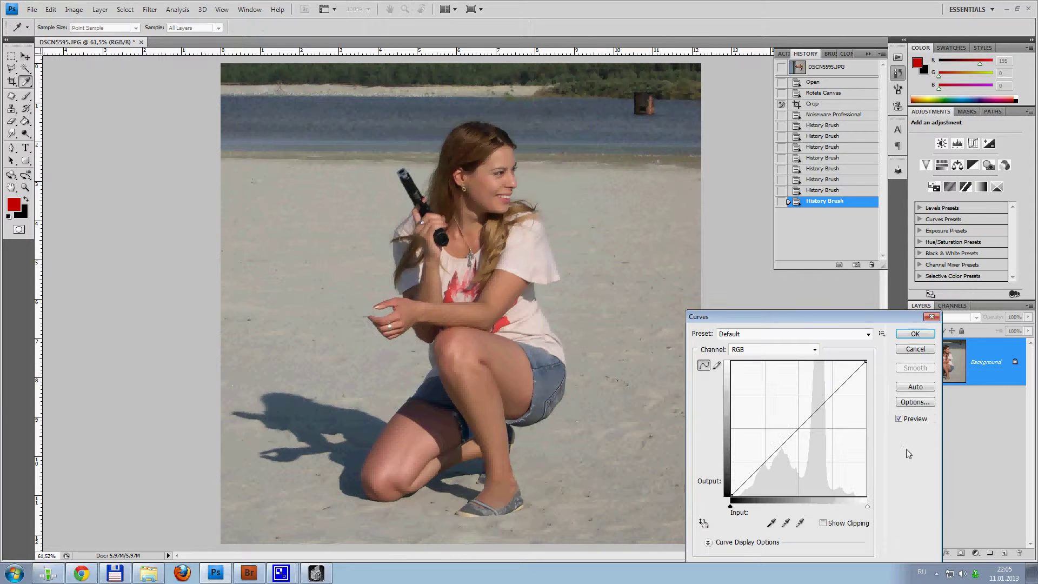
left_click(915, 386)
key("Escape")
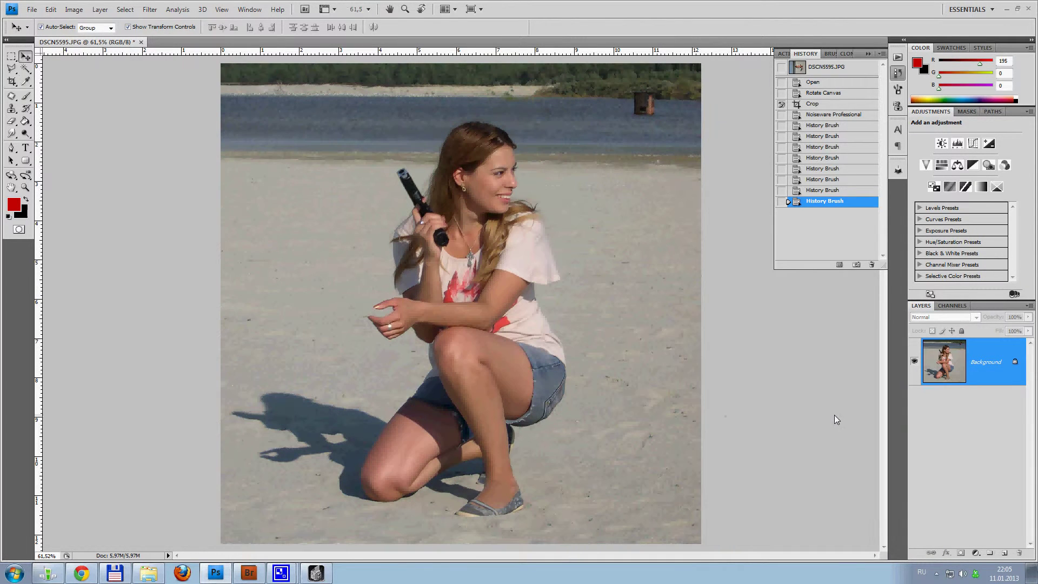
Apply an RGB Curves adjustment with the white point at input 231, a slightly raised black point input, and midtones lifted from 103 to 115
key("ctrl+m")
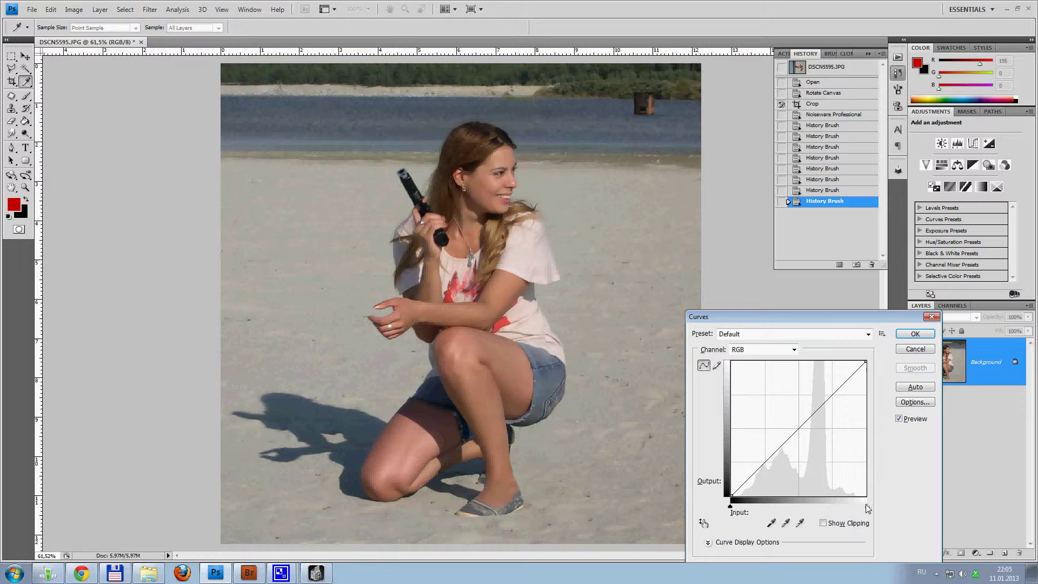
left_click_drag(867, 506, 854, 506)
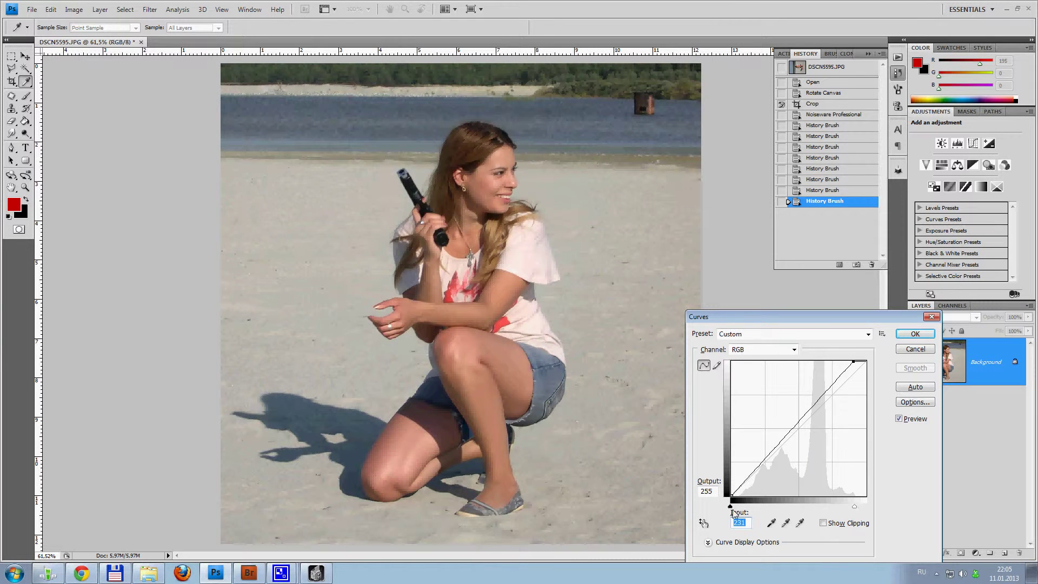
left_click_drag(730, 506, 738, 507)
left_click_drag(791, 441, 786, 436)
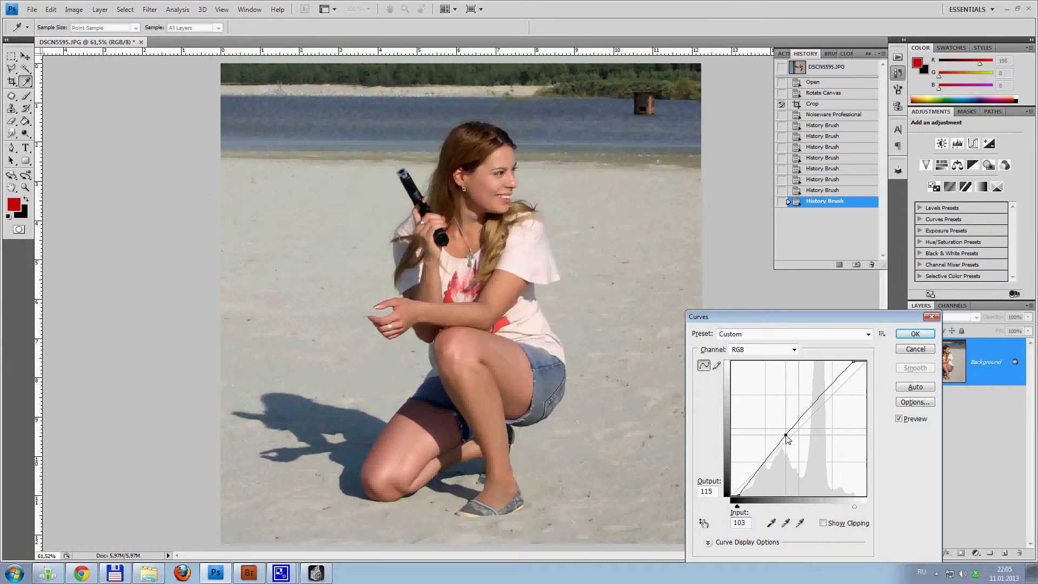
left_click(918, 333)
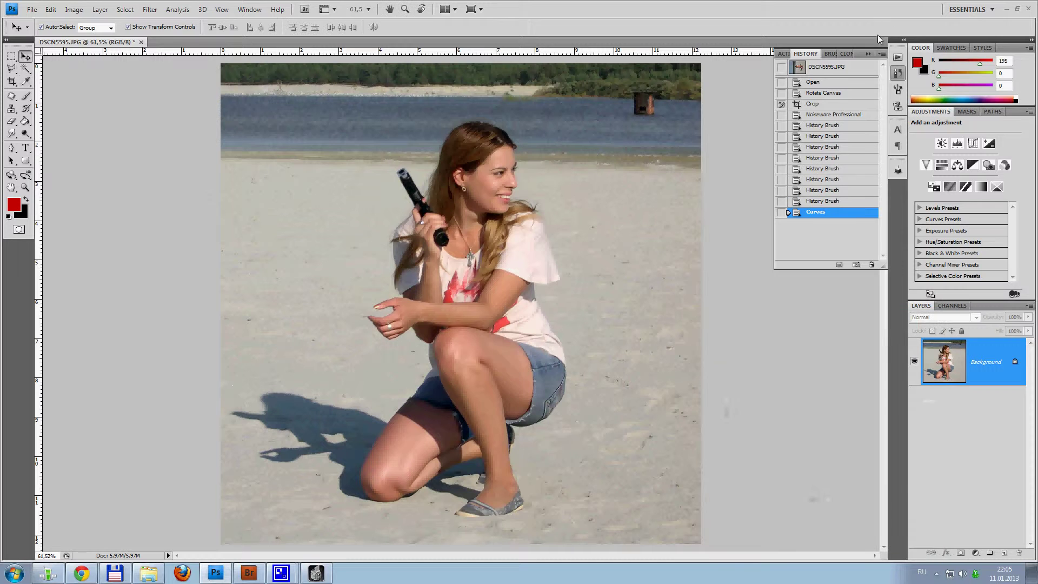
Play the Enhancing skin color action on the photo and keep the layers unflattened for the mode conversion
left_click(782, 54)
left_click(836, 229)
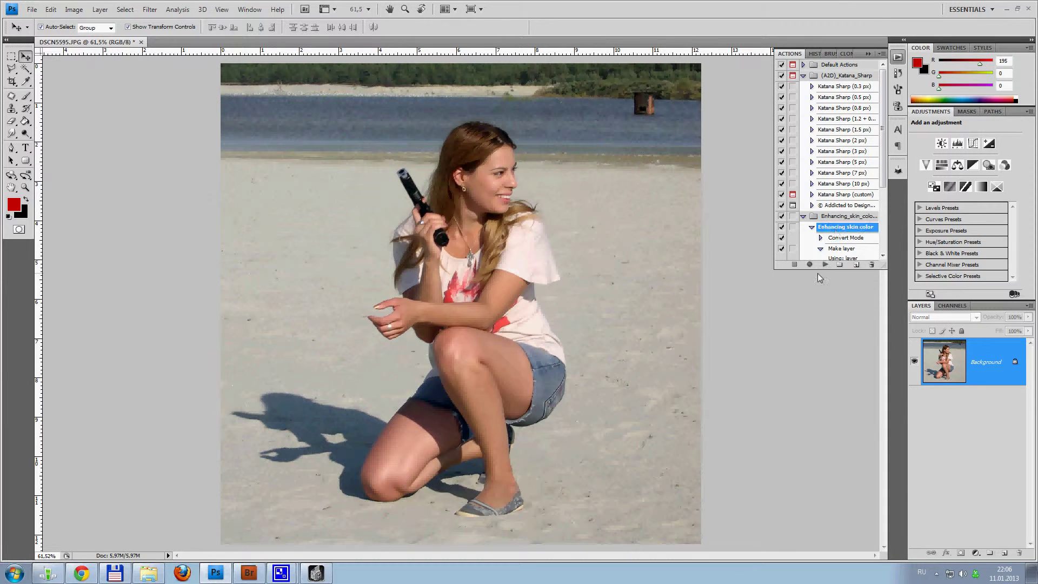
left_click(825, 265)
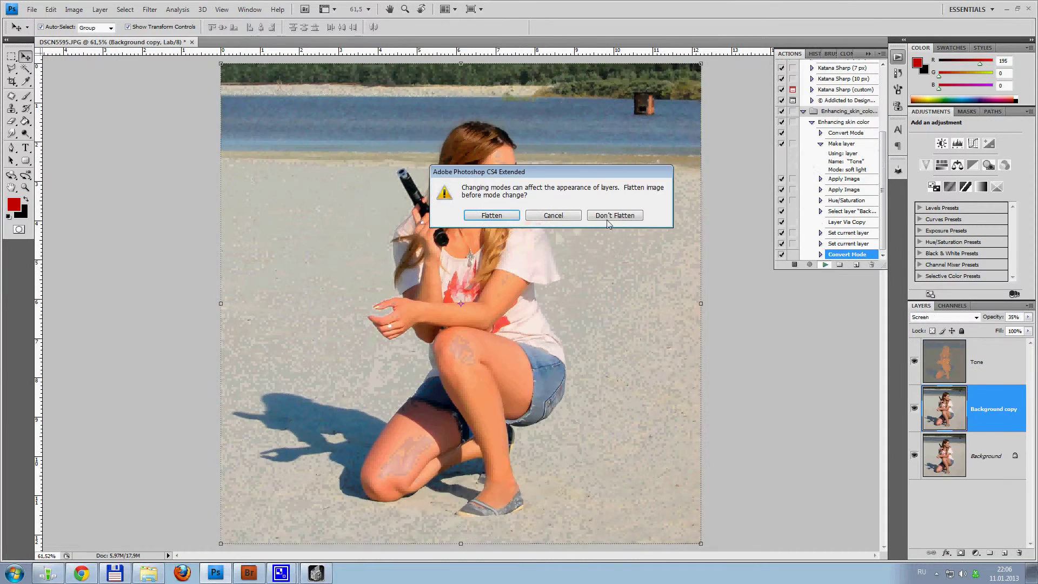
left_click(616, 217)
Compare the photo with and without the Background copy layer and leave that layer hidden, with the Tone layer visible
left_click(914, 408)
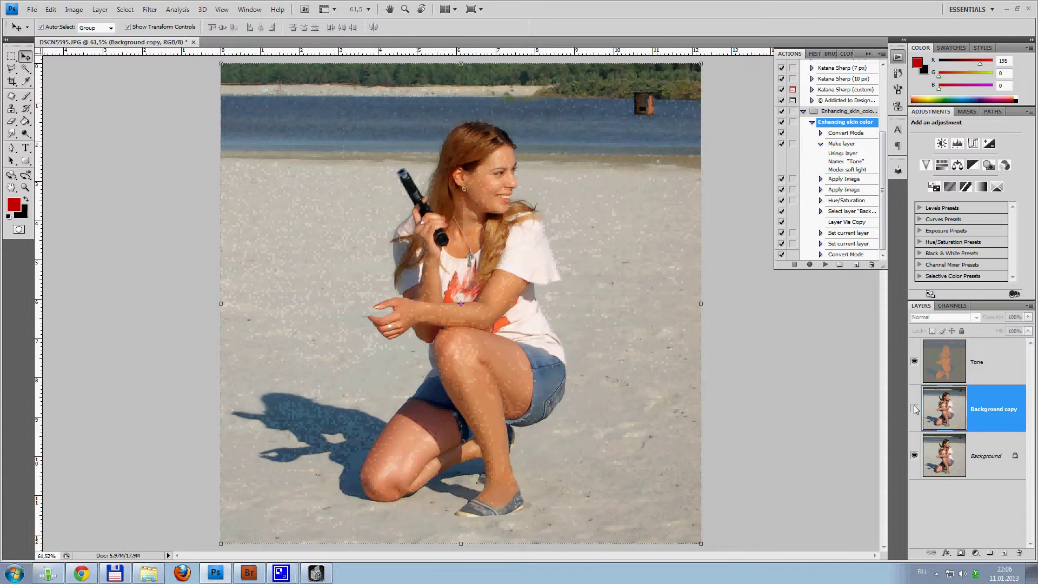
left_click(914, 408)
left_click(914, 362)
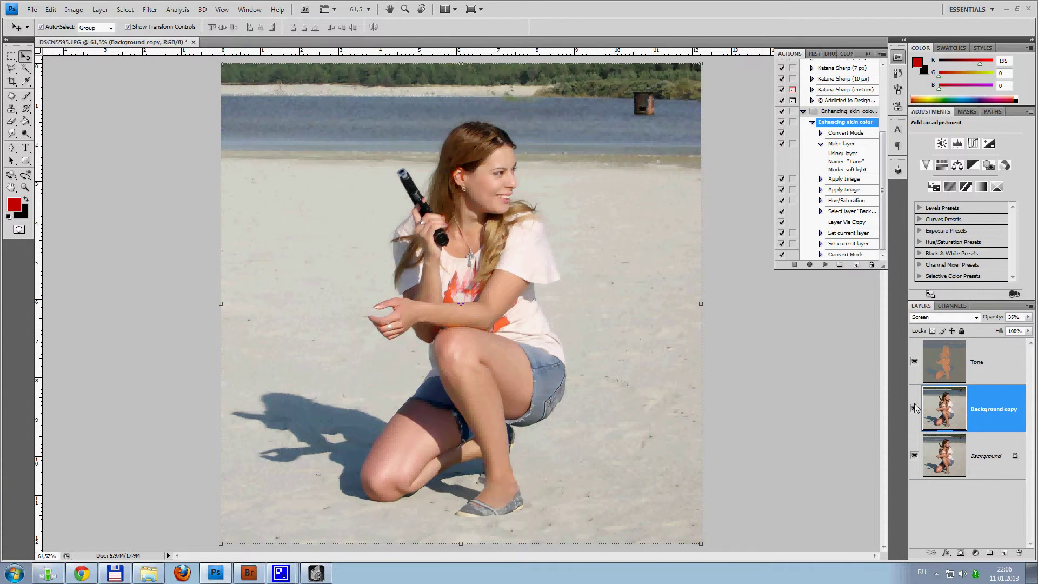
left_click(915, 408)
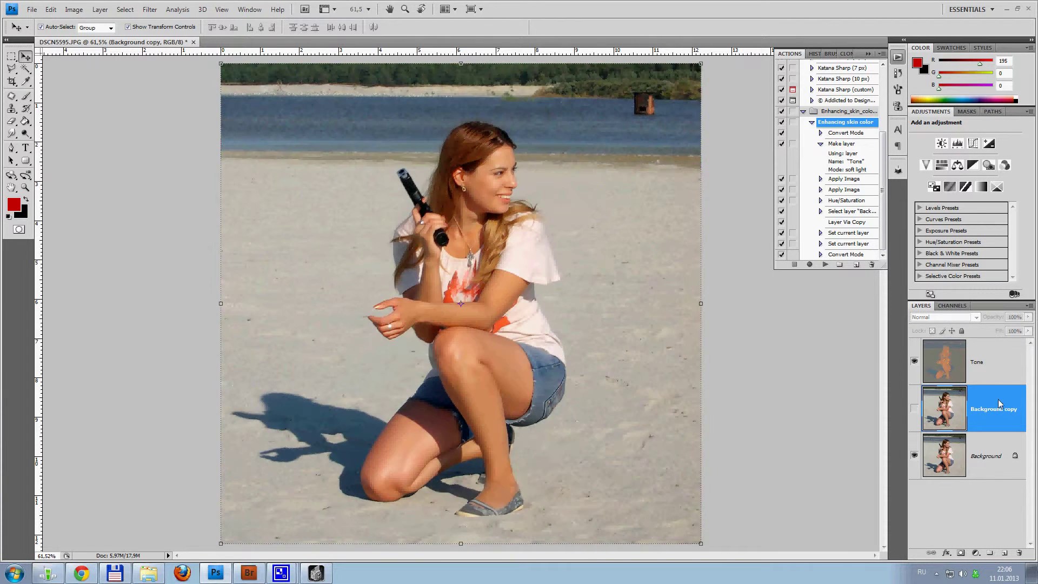
Flatten the image and discard the hidden Background copy layer
left_click(1030, 306)
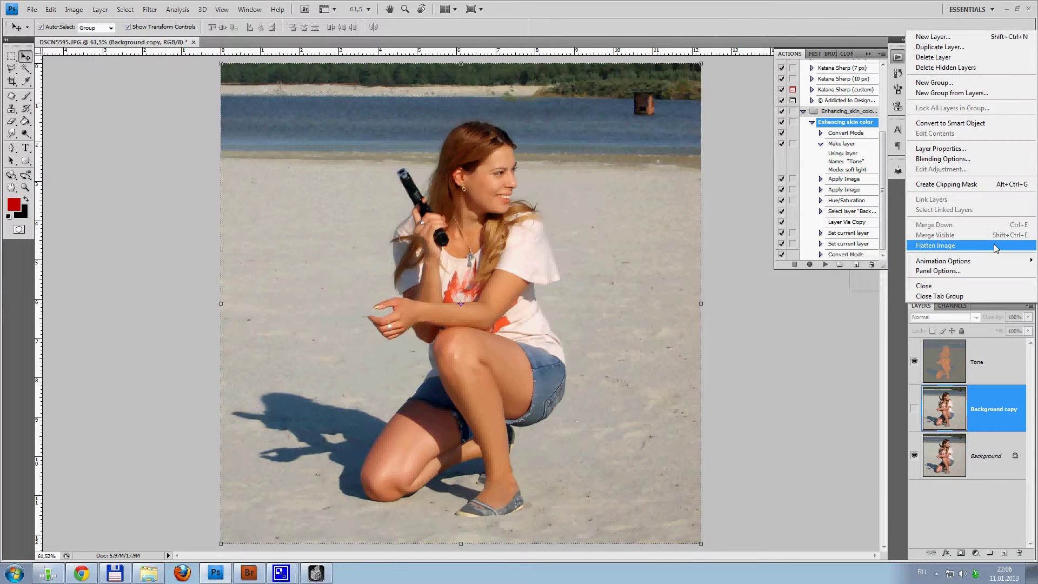
left_click(930, 241)
left_click(481, 215)
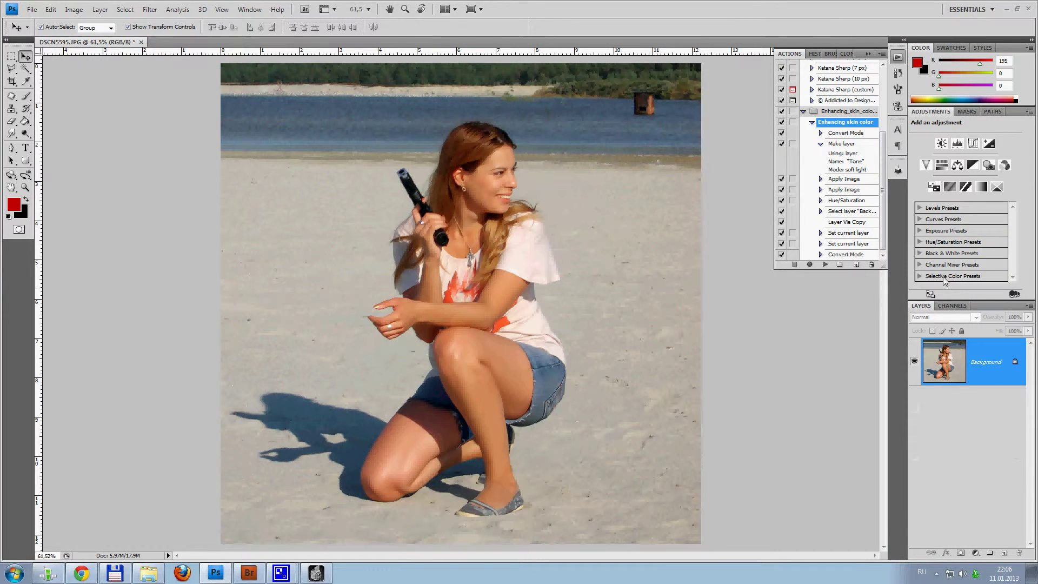
Play the Katana Sharp (2 px) action on the flattened photo
scroll(877, 107, "up", 3)
left_click(853, 113)
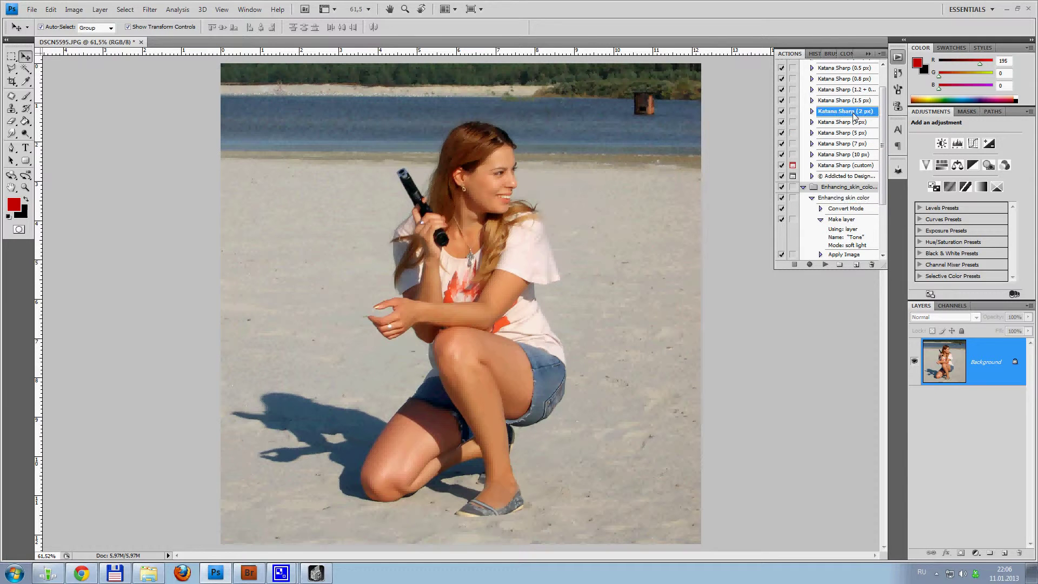
left_click(825, 265)
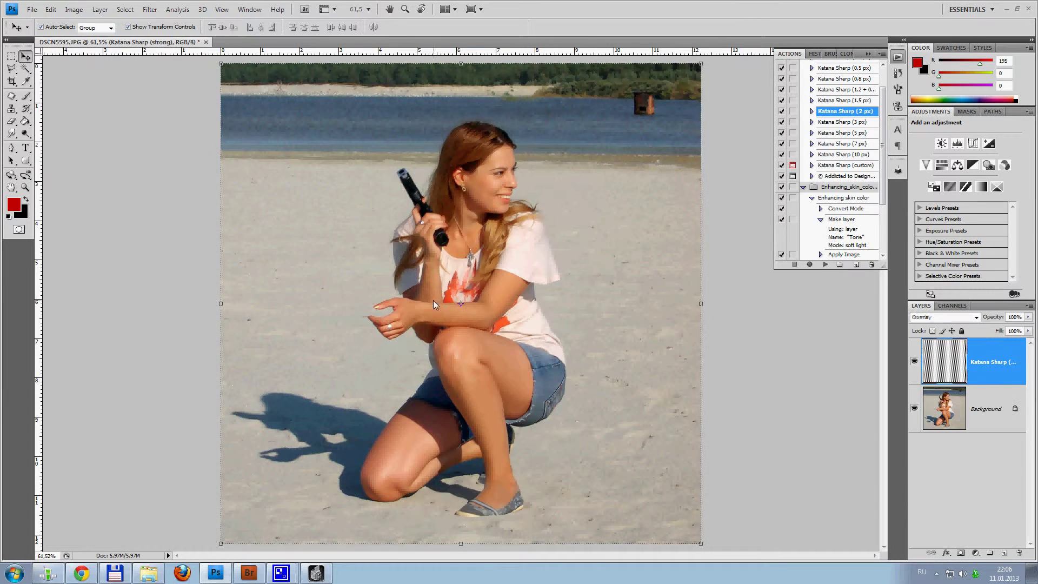
Compare the photo at 100% with and without the Katana Sharp layer, and flatten the image with the sharpening kept
double_click(25, 185)
scroll(430, 252, "up", 5)
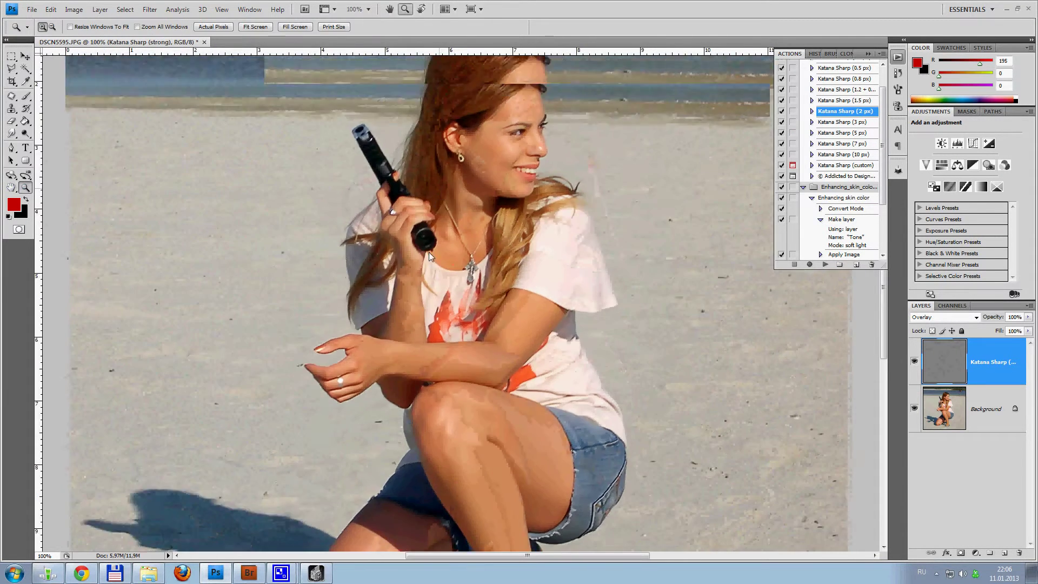
left_click(914, 362)
left_click(915, 362)
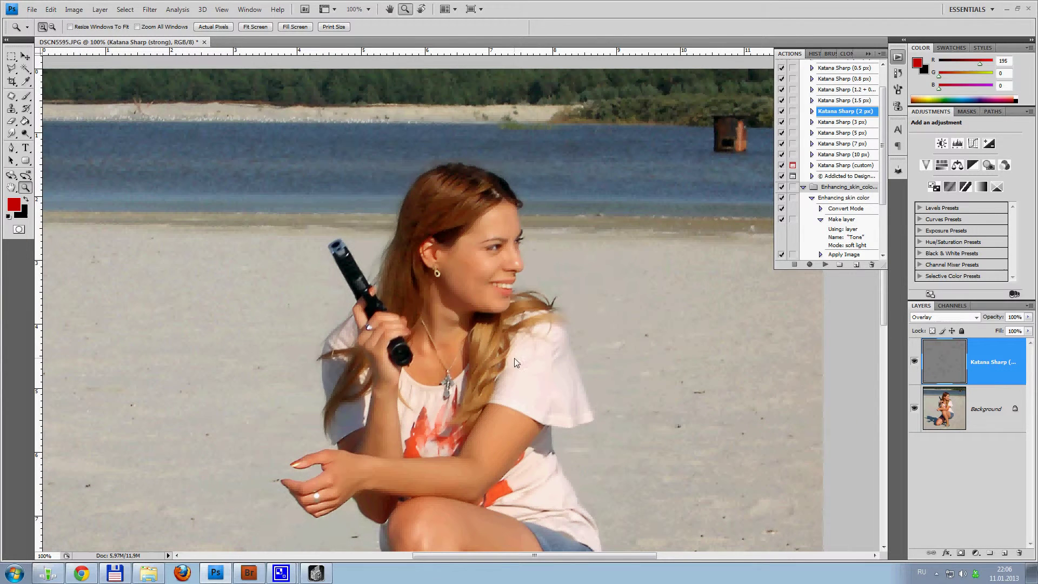
double_click(11, 188)
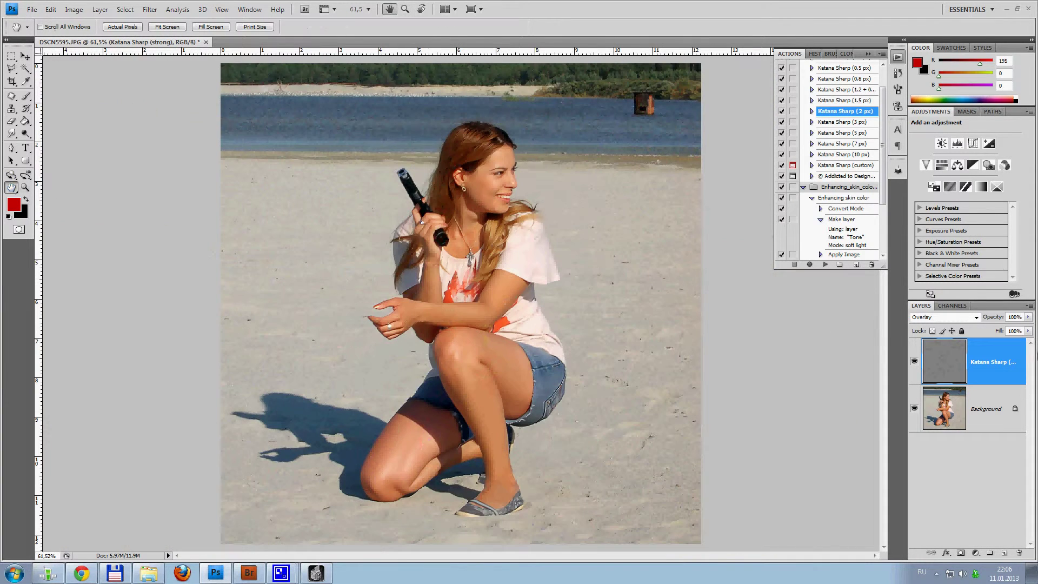
left_click(1030, 307)
left_click(930, 244)
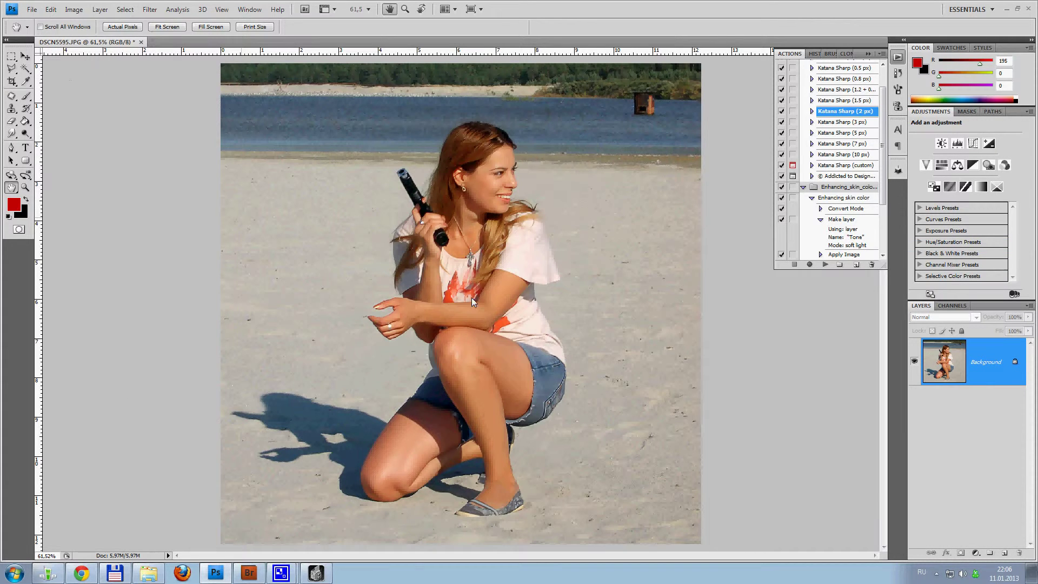
Save the photo to the desktop as the JPEG DSCN5595 with Maximum quality 12 and Baseline Optimized format, and close it
key("ctrl+shift+s")
left_click(409, 171)
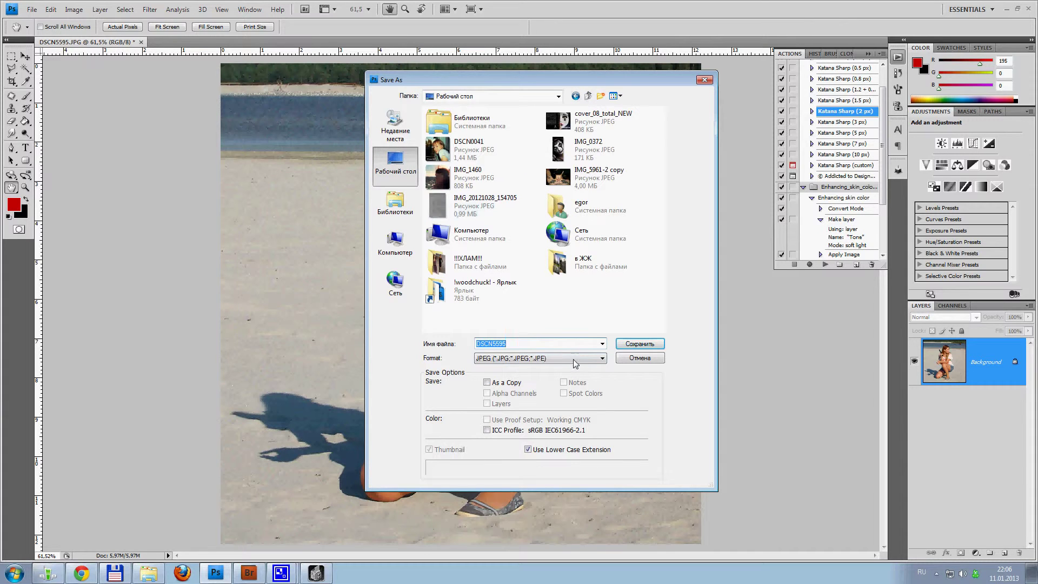
left_click(640, 344)
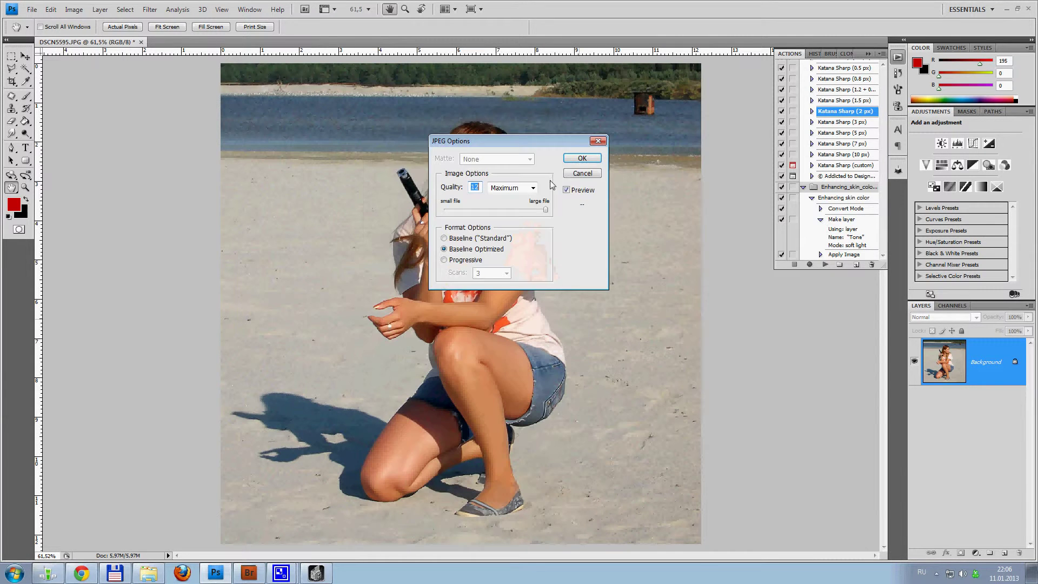
left_click(586, 157)
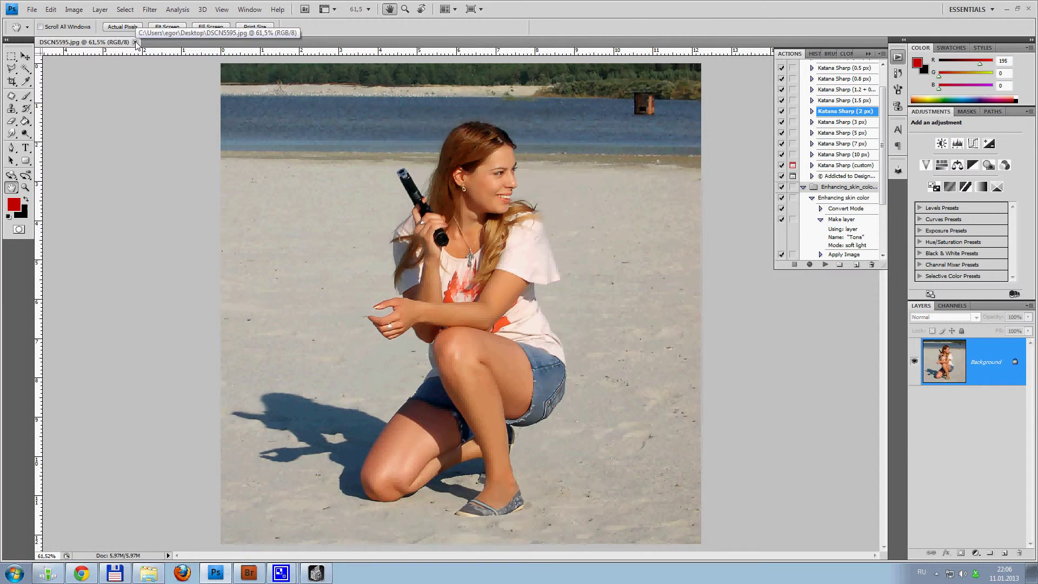
left_click(135, 42)
Switch to Pixlr-o-matic and open the saved photo DSCN5595 from the desktop
left_click(316, 573)
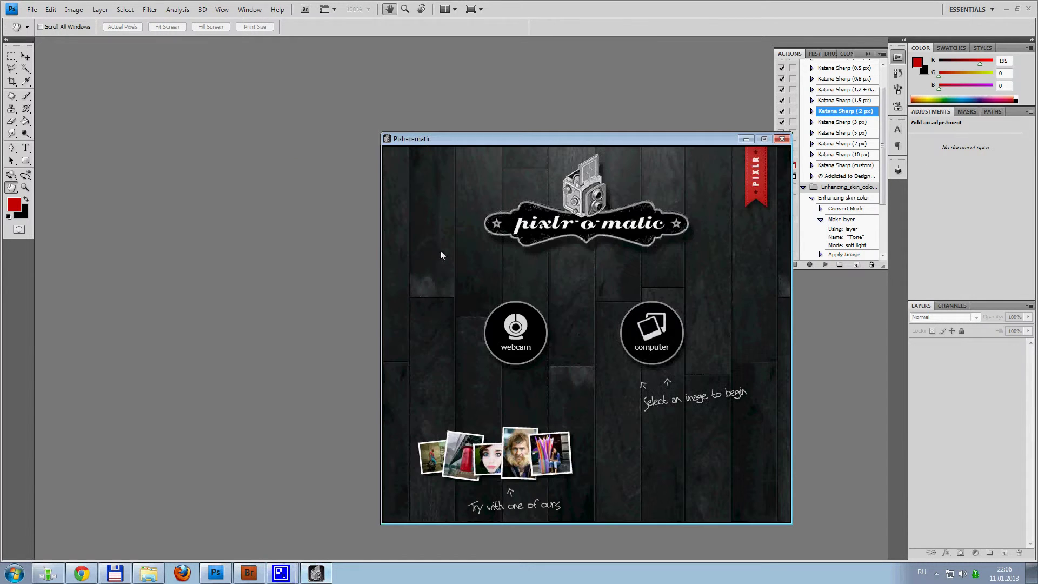
left_click(659, 350)
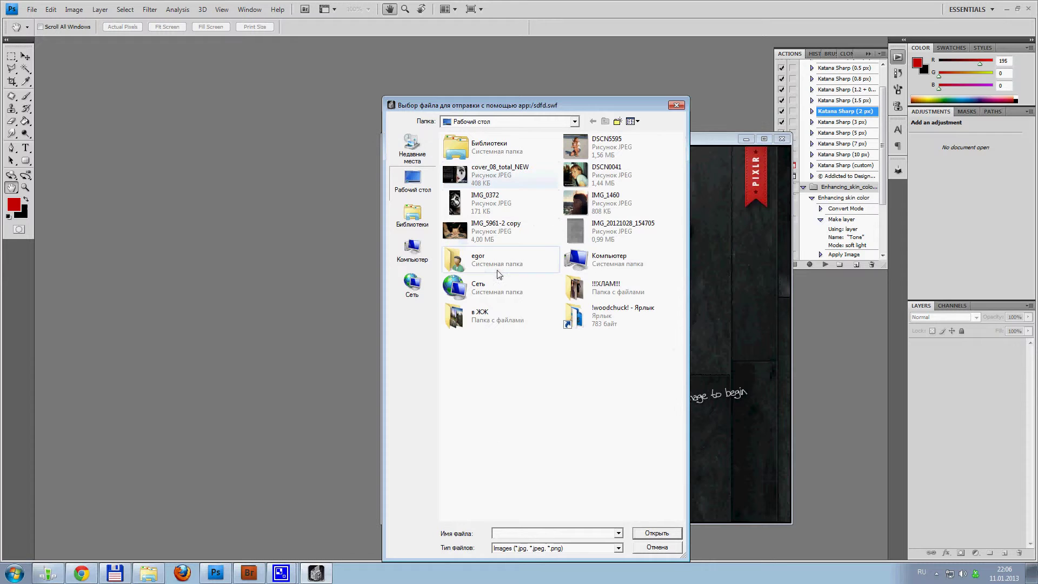
double_click(588, 173)
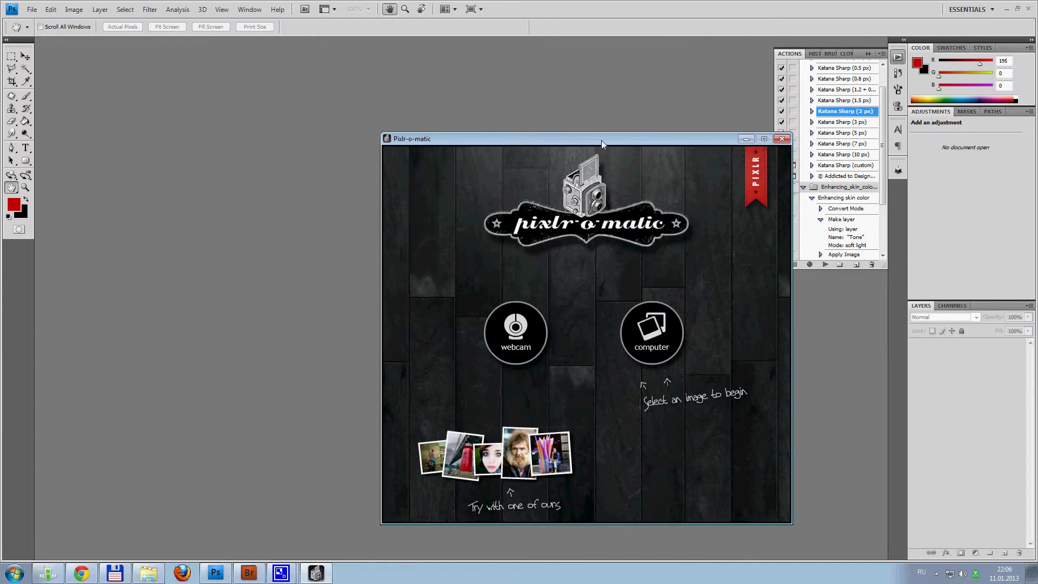
left_click_drag(504, 139, 328, 85)
Try the color filters on the photo one after another, from Sun through Lumina, Jyler, Tony and Ian to Adrian
left_click(475, 387)
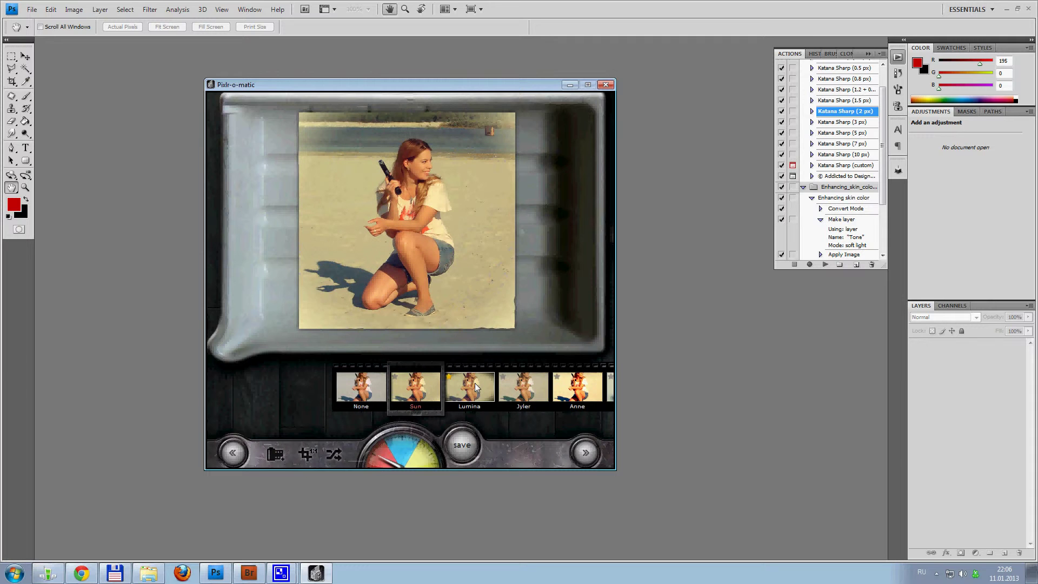
left_click(468, 388)
left_click(468, 388)
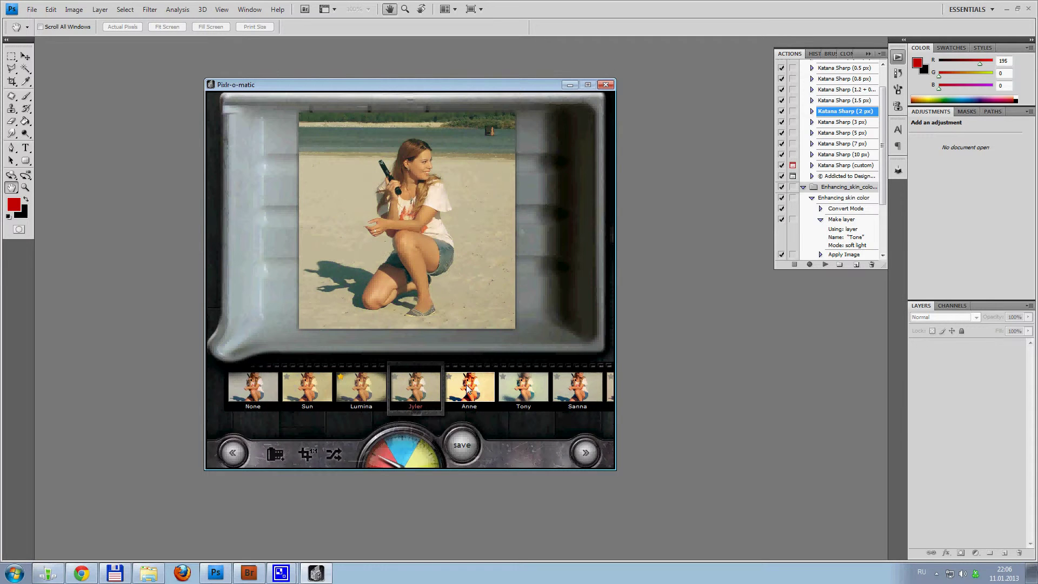
left_click(468, 388)
left_click(468, 388)
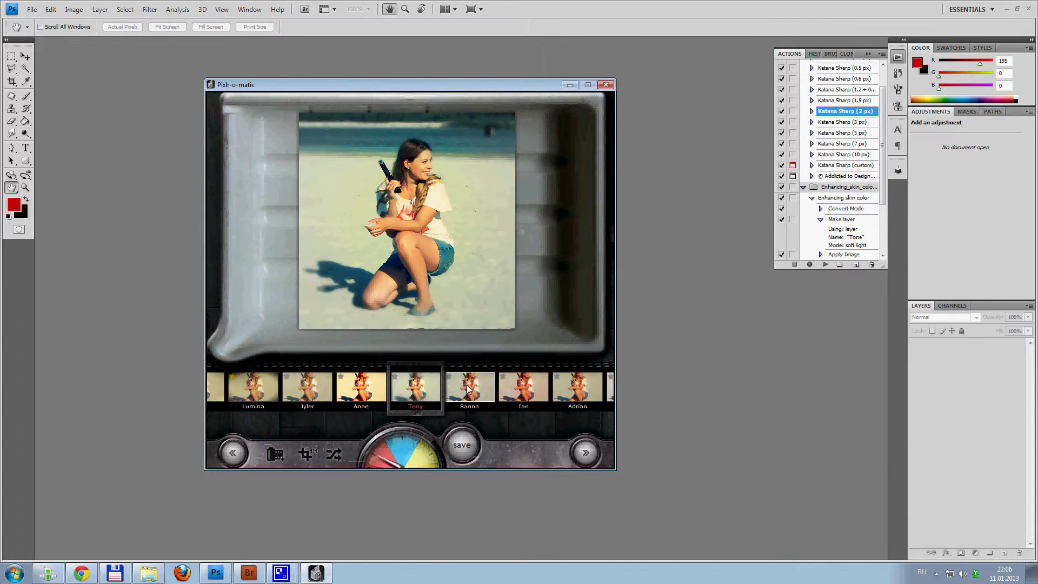
left_click(469, 389)
left_click(475, 393)
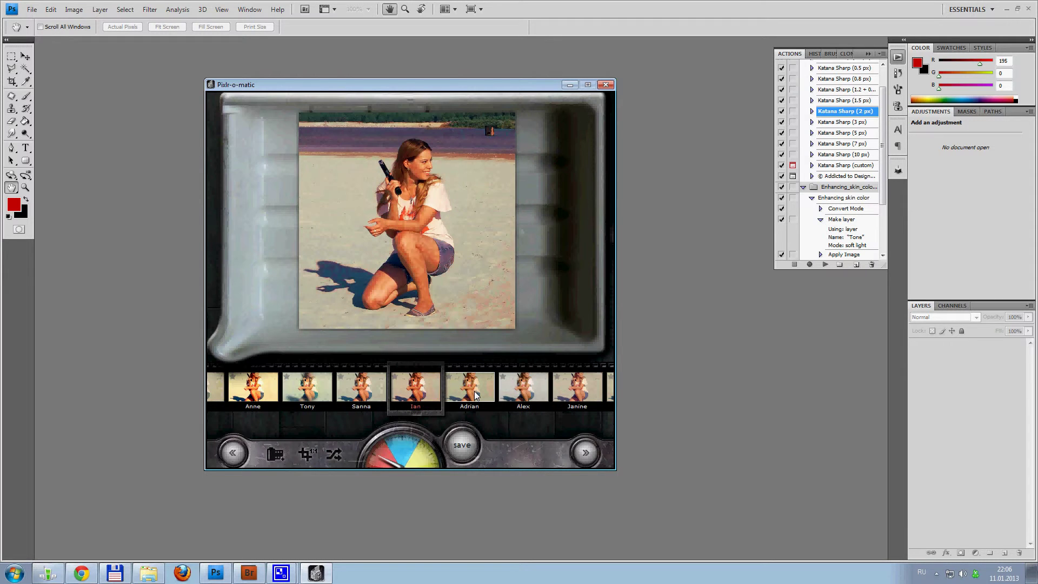
left_click(472, 387)
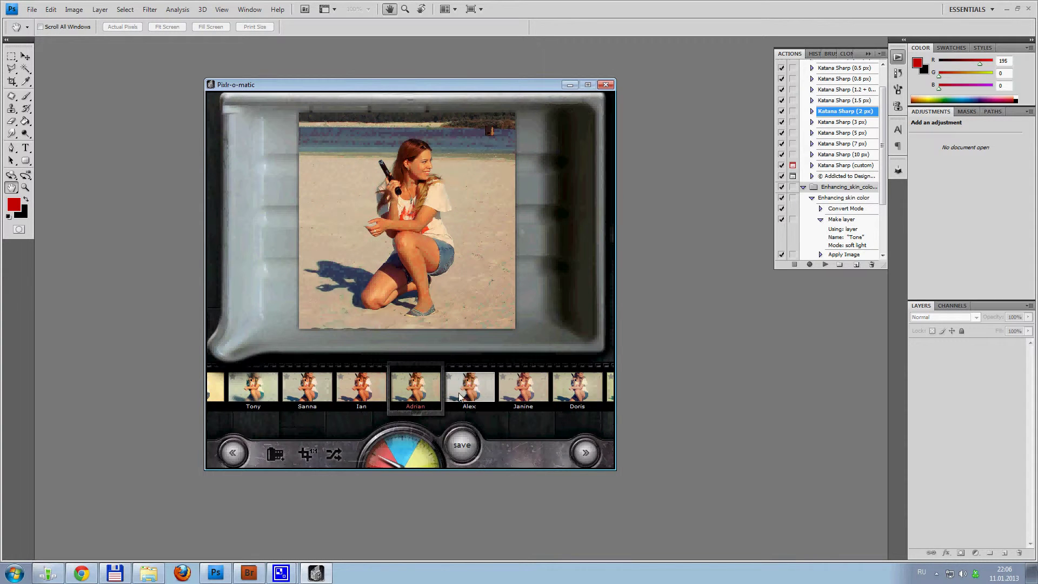
Bring up the light overlays and try the Bluegrad, Ldgrad and Ndgrad gradients on the photo
left_click(408, 449)
left_click(511, 382)
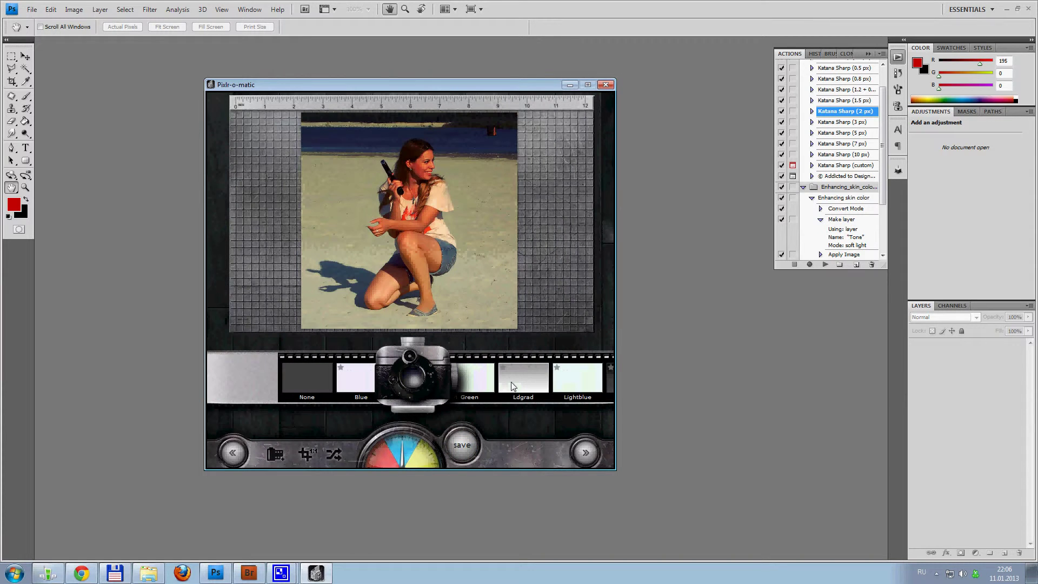
left_click(514, 386)
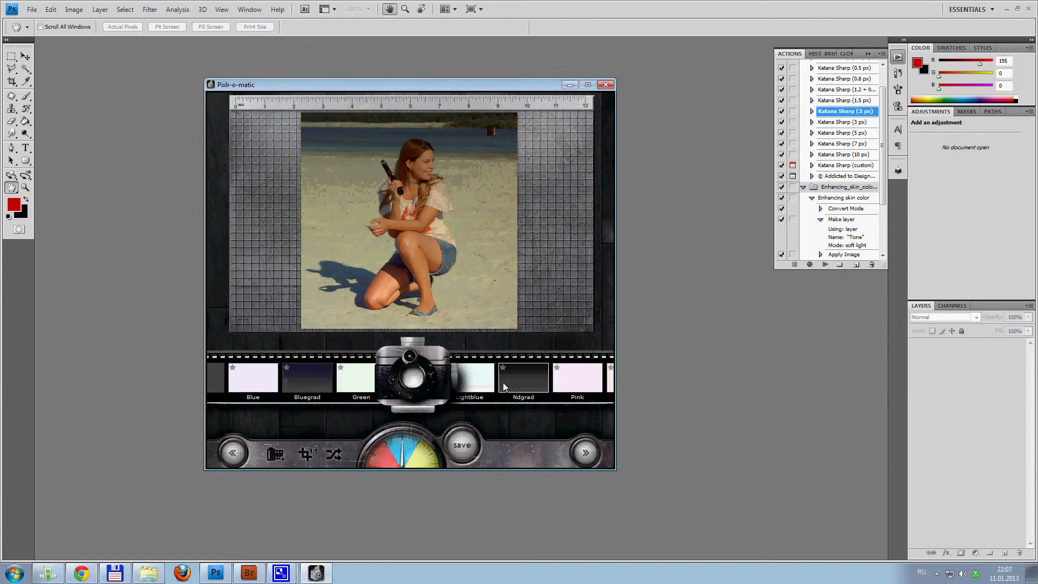
left_click(517, 383)
left_click_drag(543, 382, 433, 379)
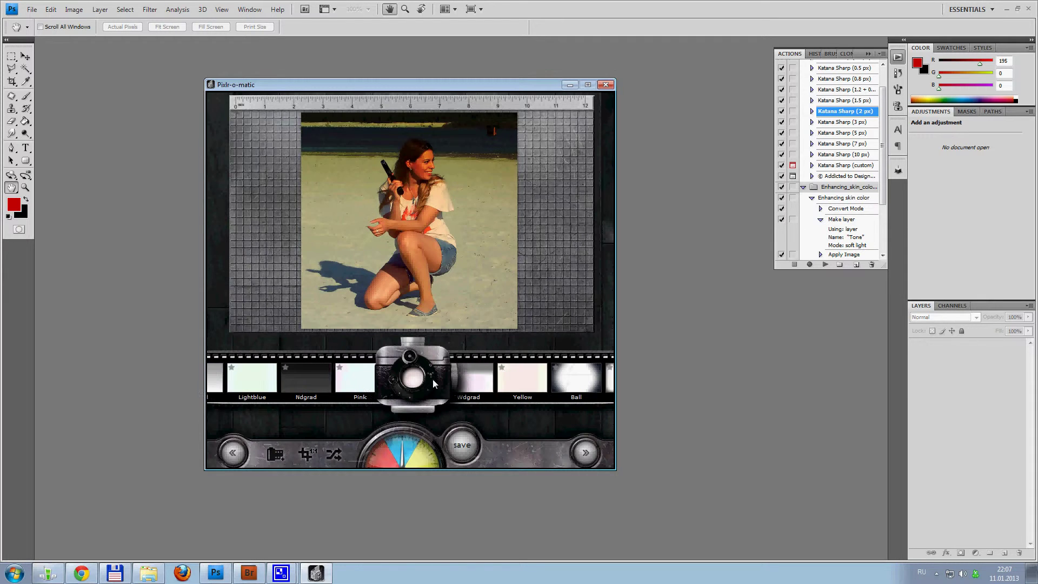
left_click_drag(530, 381, 99, 369)
Try light-leak overlays such as Tromb, Alien, Pop, Gazer and Focal on the photo
left_click(525, 396)
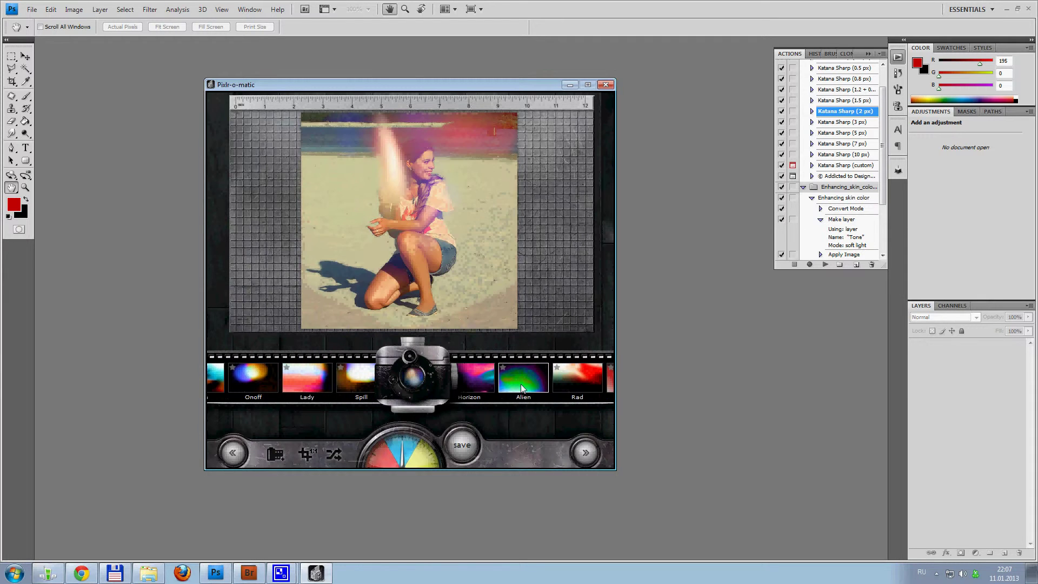
left_click(521, 384)
left_click(520, 382)
left_click(509, 383)
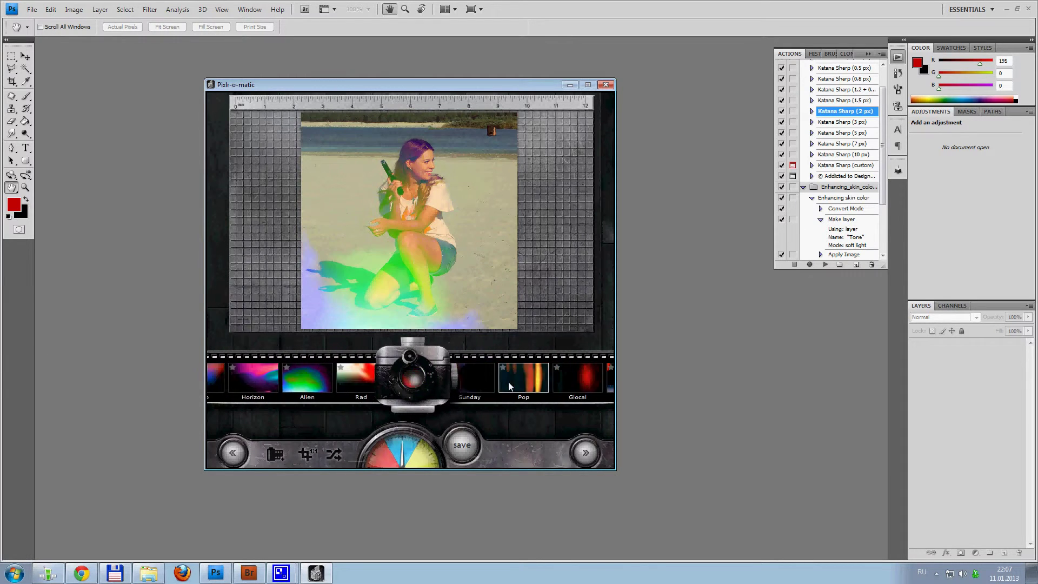
left_click(514, 381)
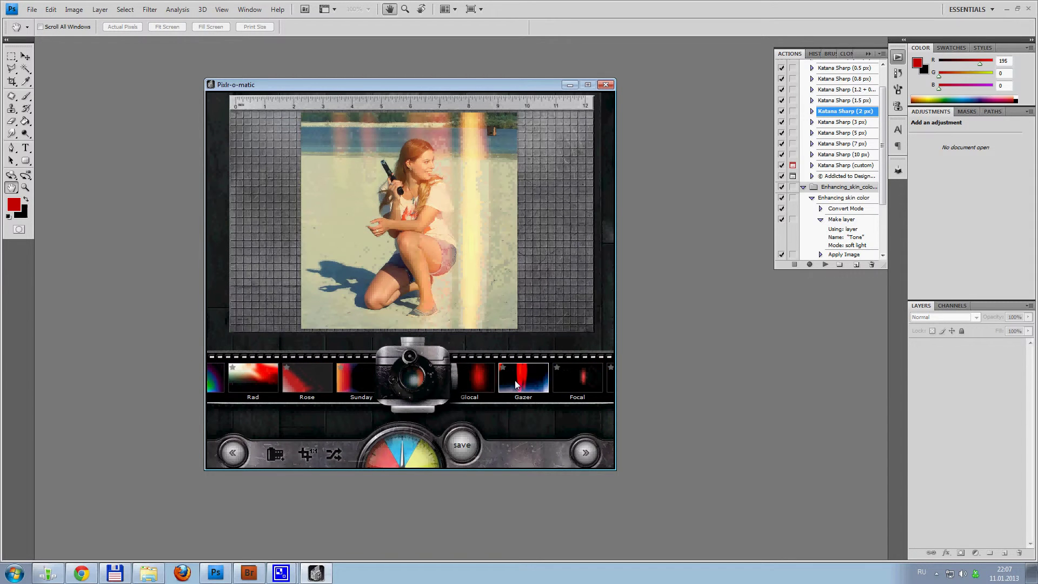
left_click(514, 380)
left_click(515, 381)
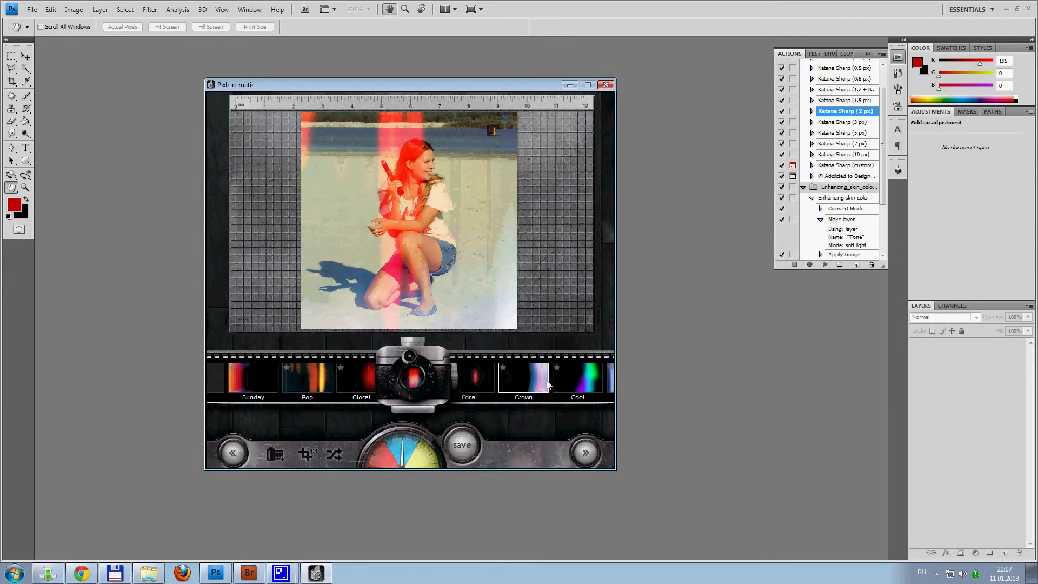
left_click(518, 385)
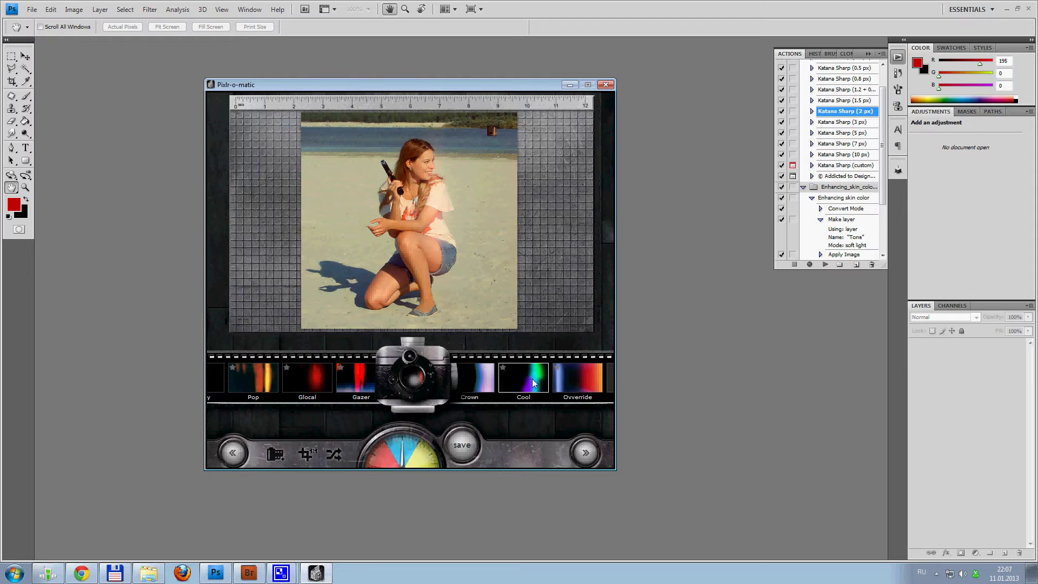
Go back through the light-leak overlays past Rad and apply the Rose overlay to the photo
left_click_drag(276, 391, 557, 391)
left_click(251, 381)
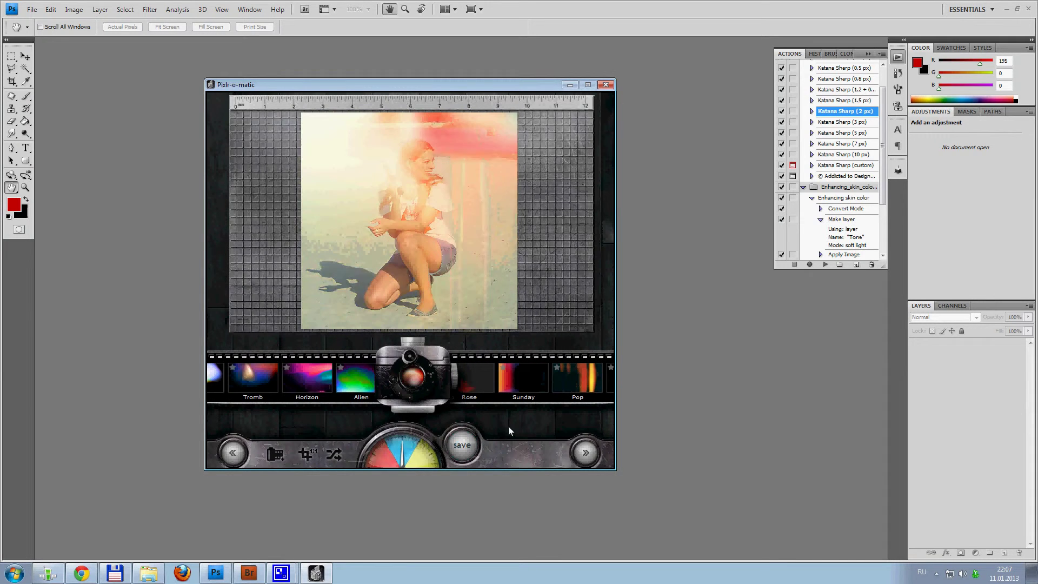
left_click(490, 385)
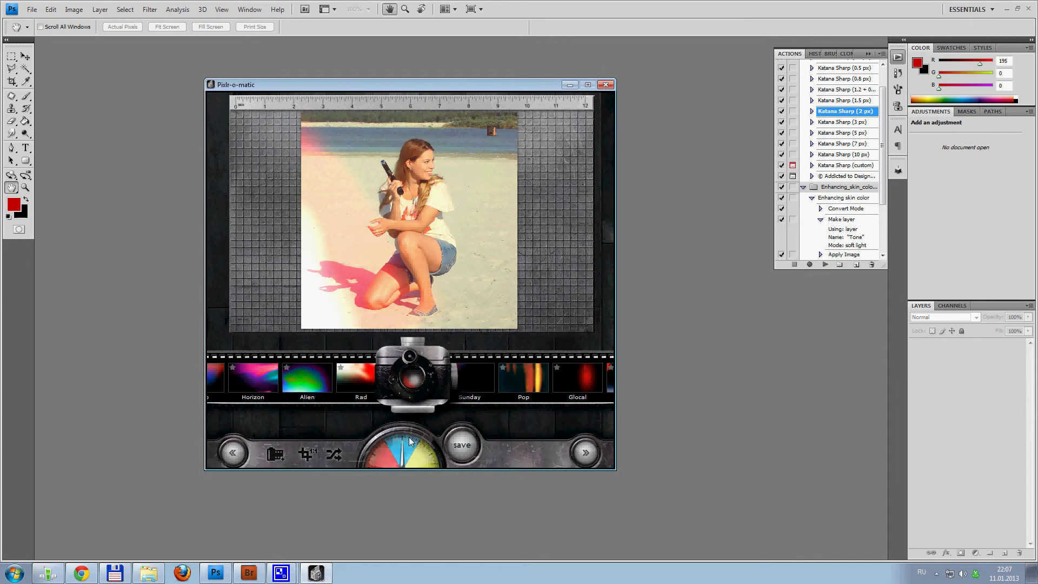
Bring up the borders and try several styles on the photo, going through the strip as far as Arton
left_click(438, 464)
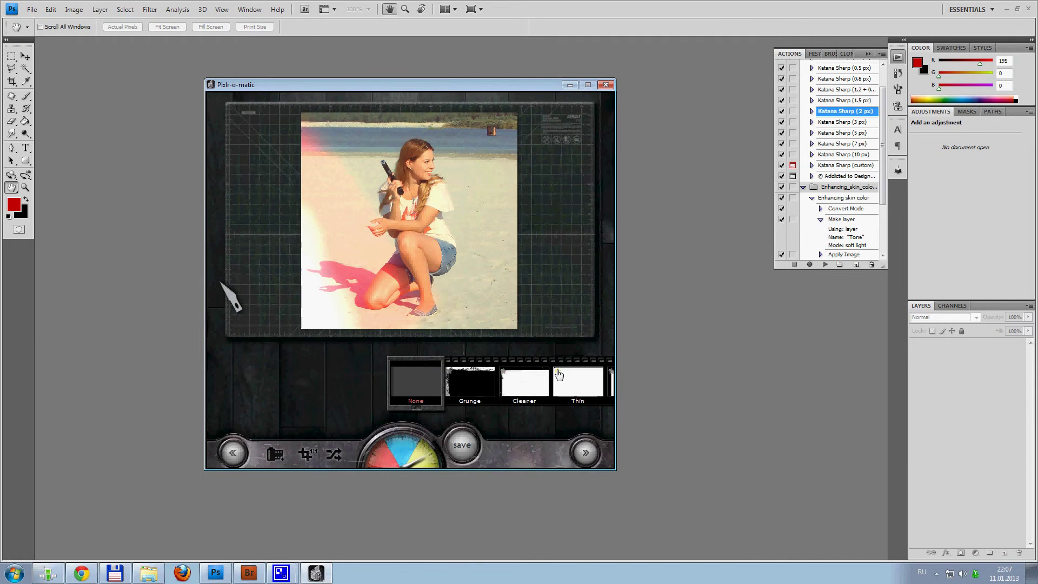
left_click(568, 384)
left_click(559, 384)
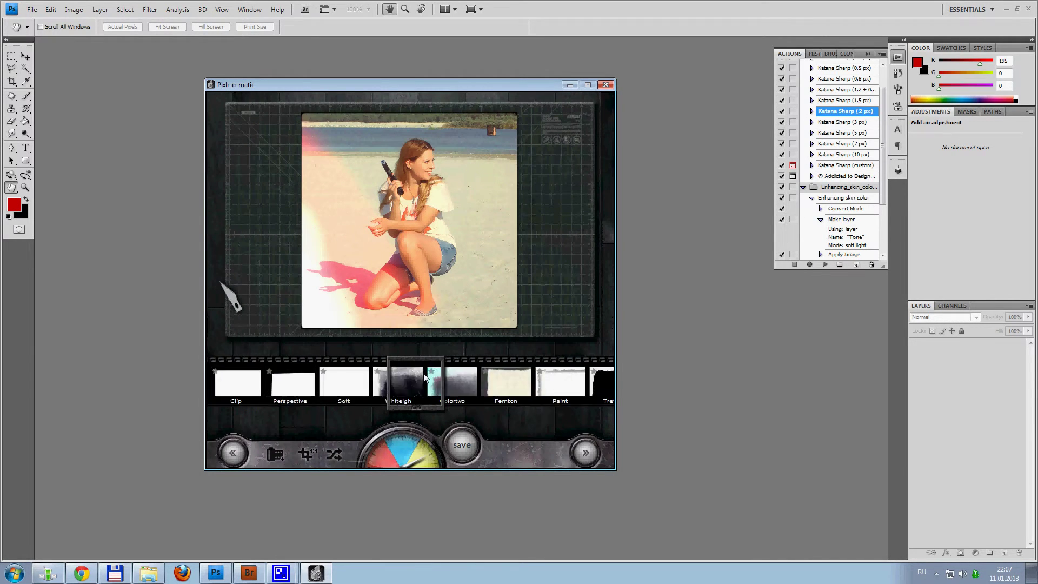
left_click(526, 383)
left_click(525, 383)
left_click(530, 384)
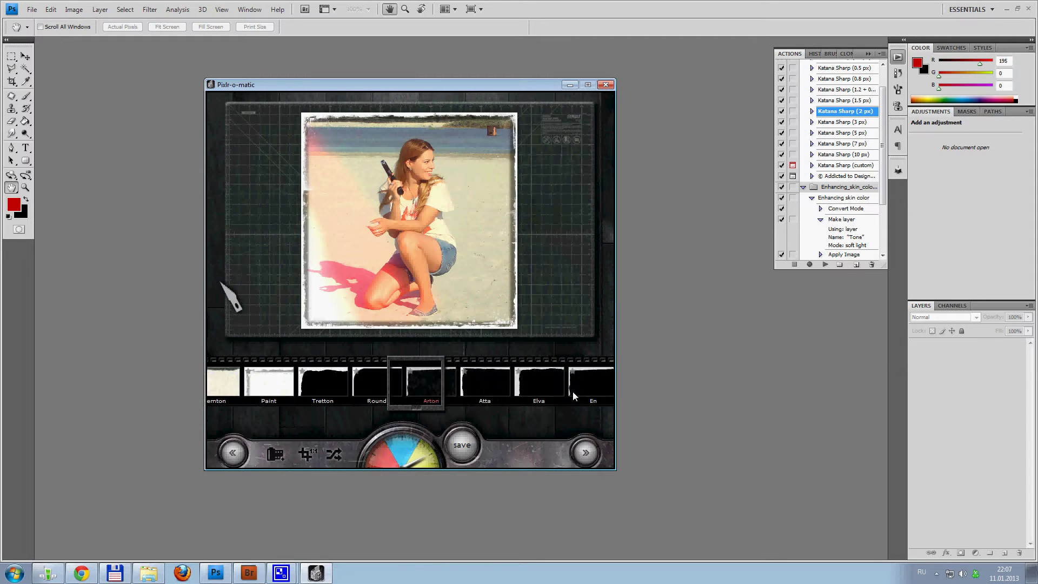
Try further ragged borders such as Nio and Sex, and go back to apply the Round border to the photo
left_click(495, 384)
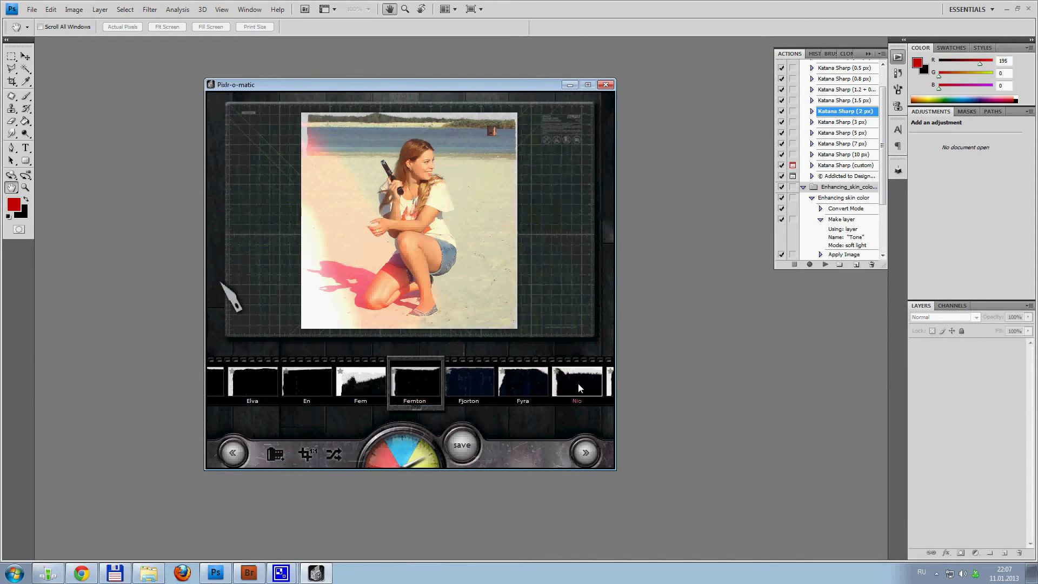
left_click(578, 385)
left_click(576, 383)
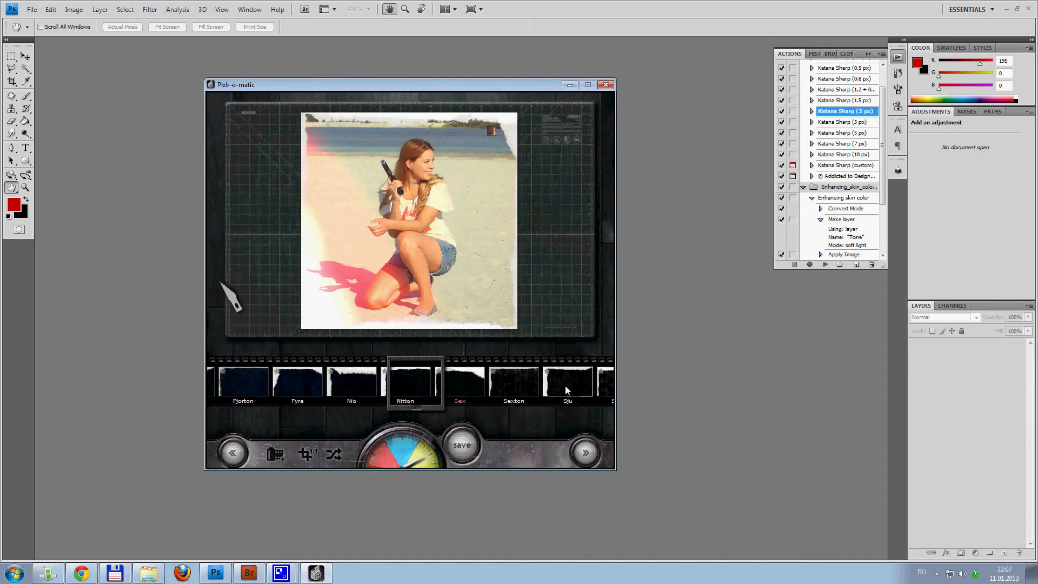
left_click_drag(574, 385, 467, 385)
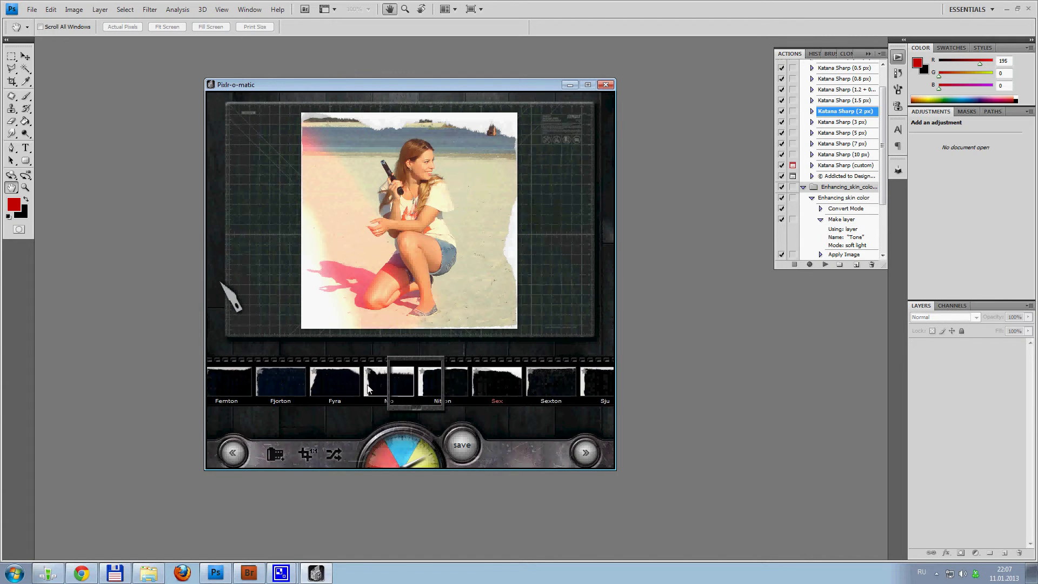
left_click_drag(325, 381, 540, 385)
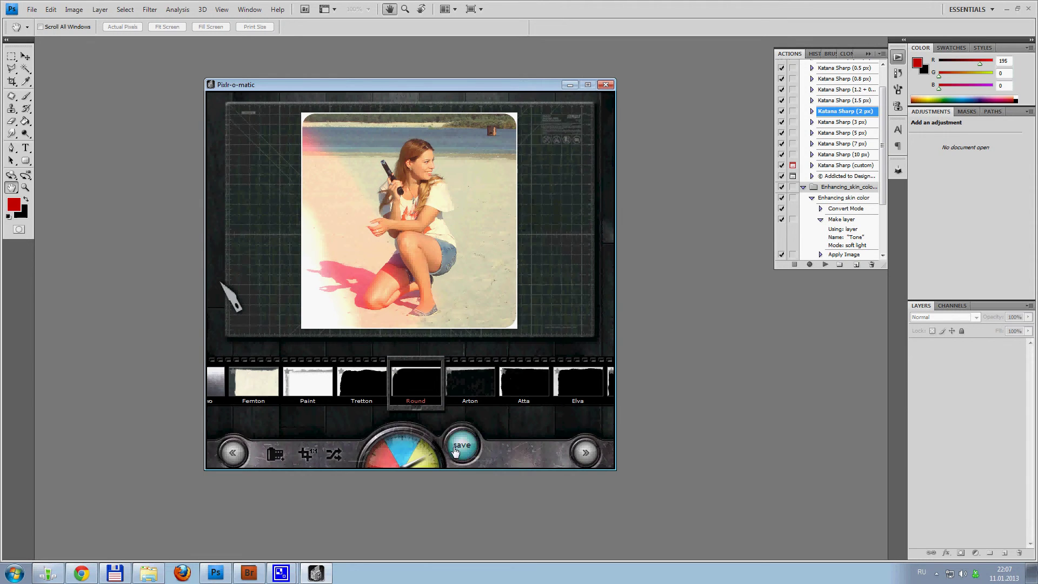
Save the stylized photo to the computer, replacing DSCN5595 on the desktop, and close Pixlr-o-matic
left_click(456, 451)
left_click(476, 393)
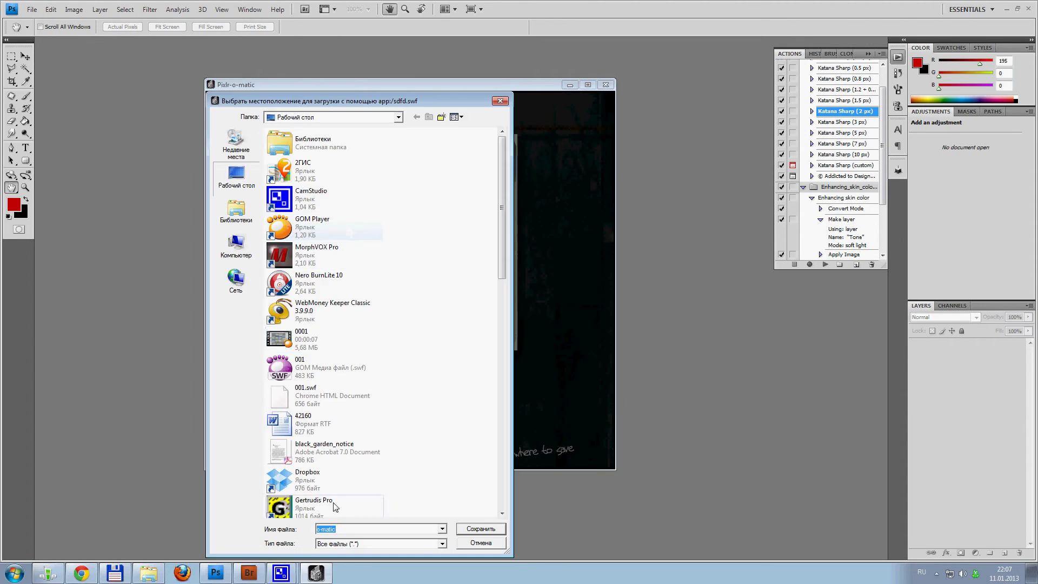
left_click_drag(498, 228, 498, 347)
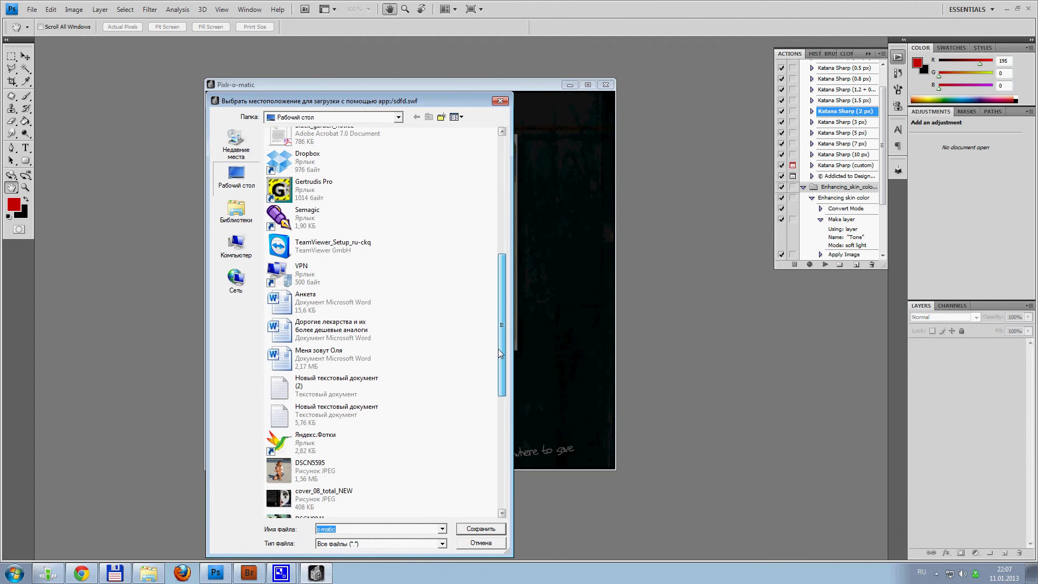
double_click(348, 470)
left_click(565, 289)
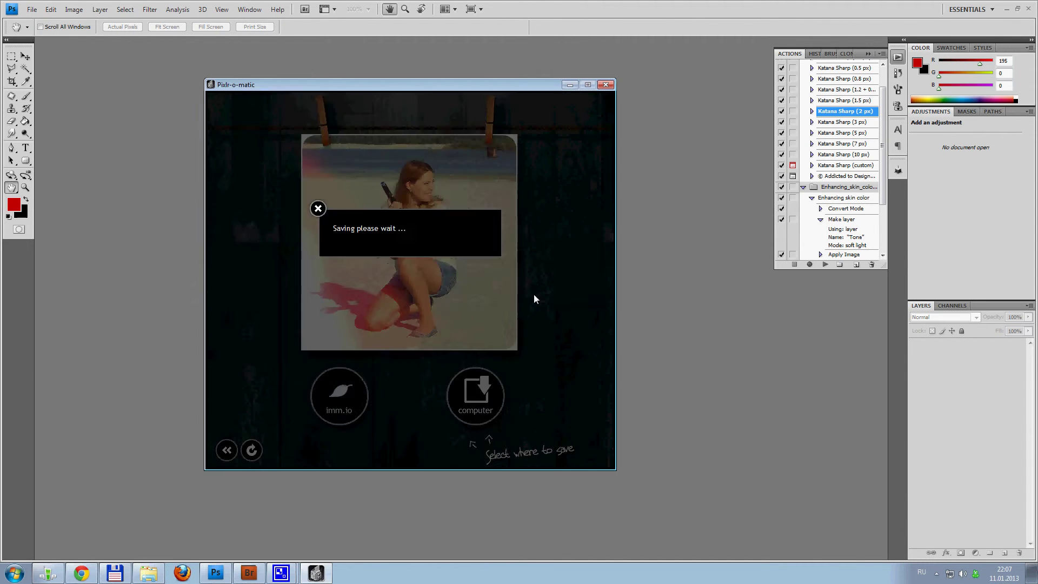
left_click(605, 85)
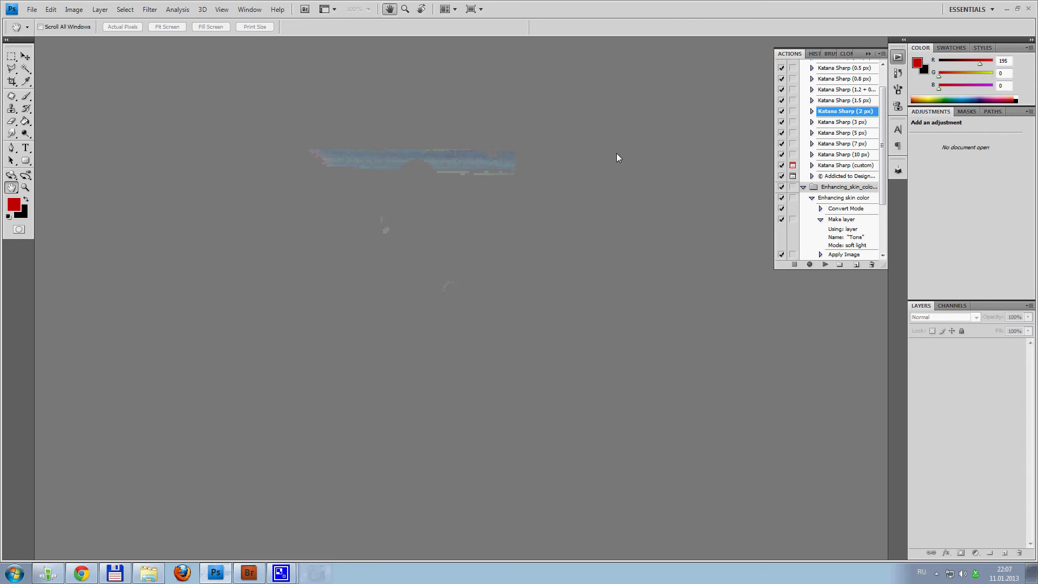
Open the stylized photo DSCN5595 from the desktop in Photoshop
double_click(617, 156)
left_click(469, 292)
left_click(599, 210)
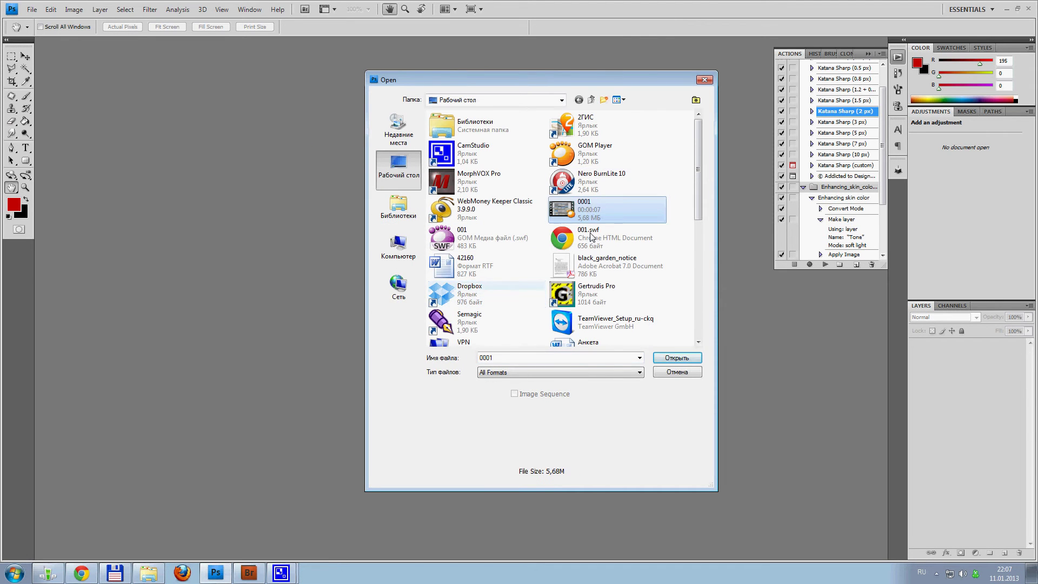
scroll(548, 294, "down", 2)
left_click(541, 304)
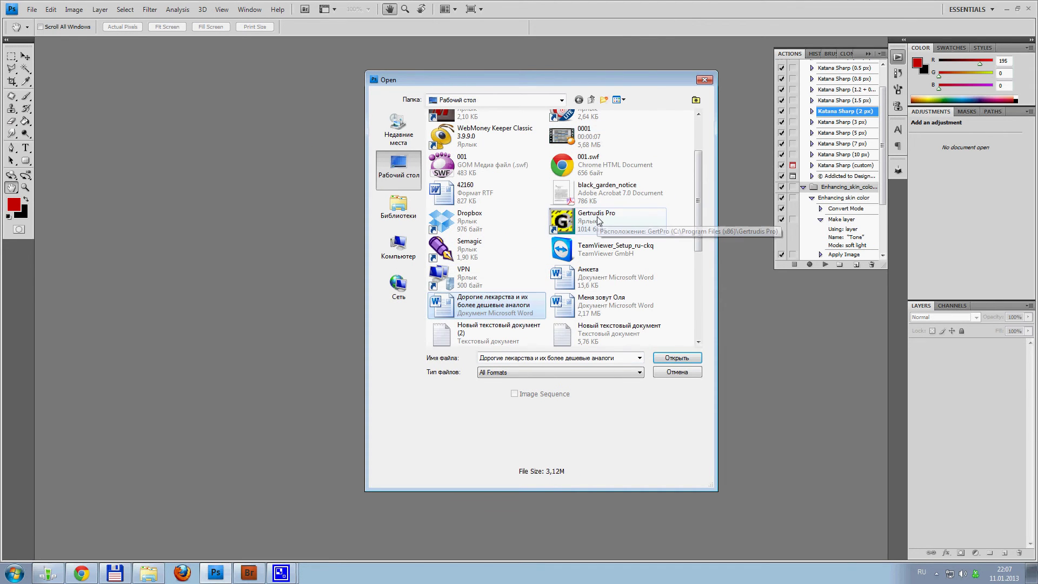
scroll(617, 218, "up", 3)
scroll(628, 259, "down", 5)
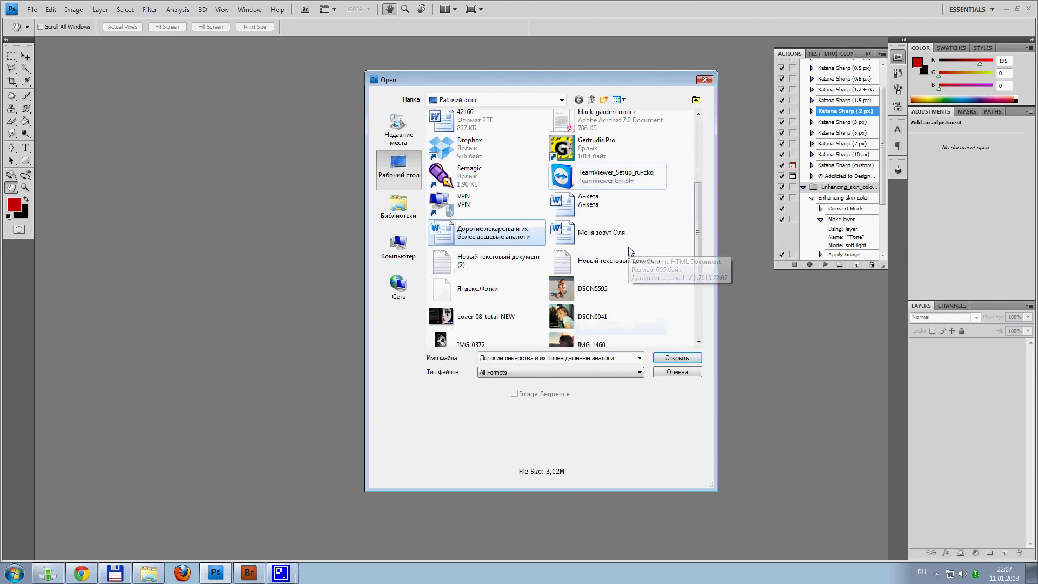
double_click(622, 287)
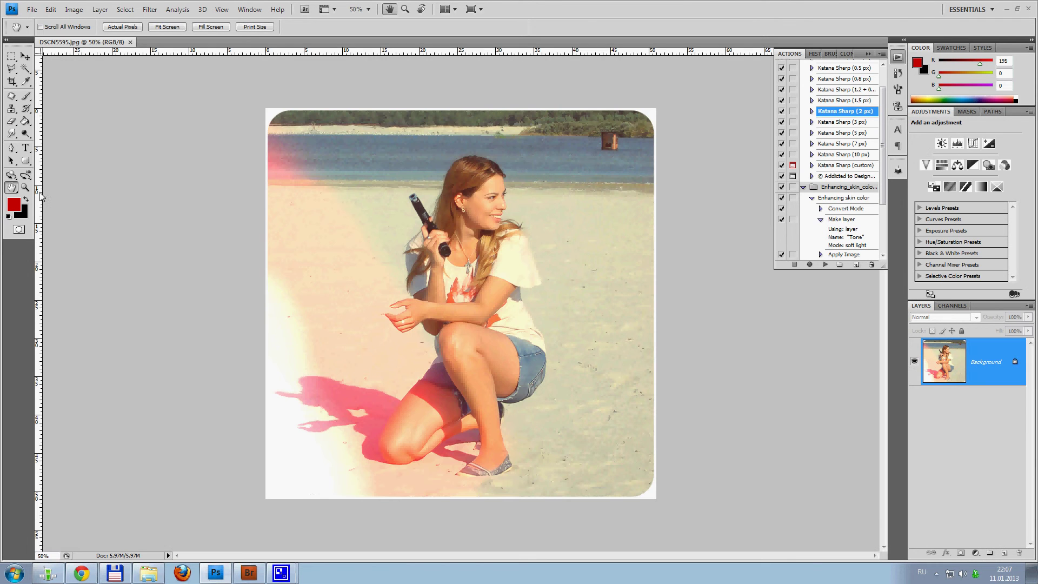
Inspect the photo at 100% and in full, and apply an automatic Curves correction to it
double_click(24, 188)
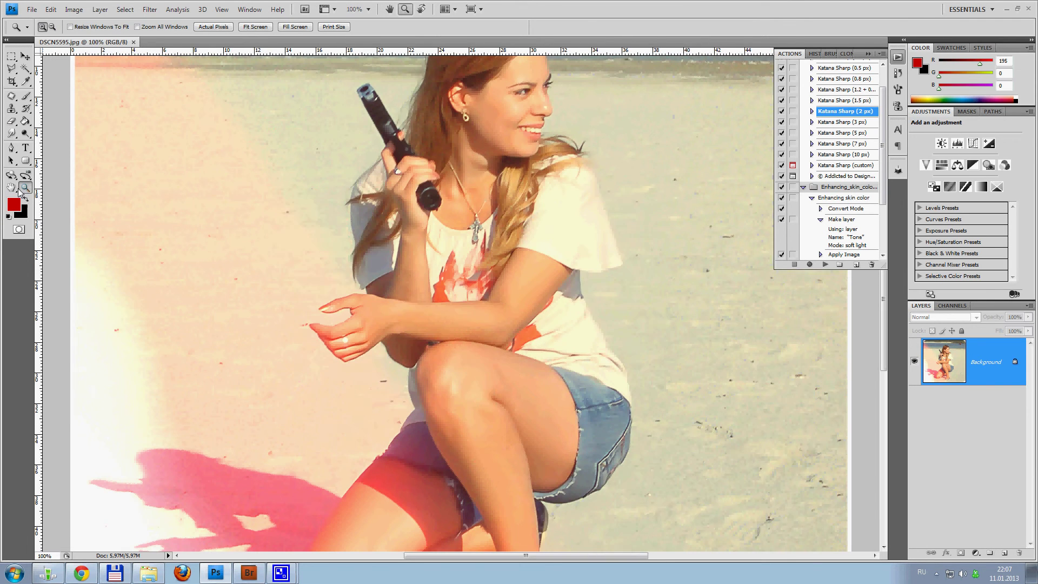
double_click(12, 187)
key("ctrl+m")
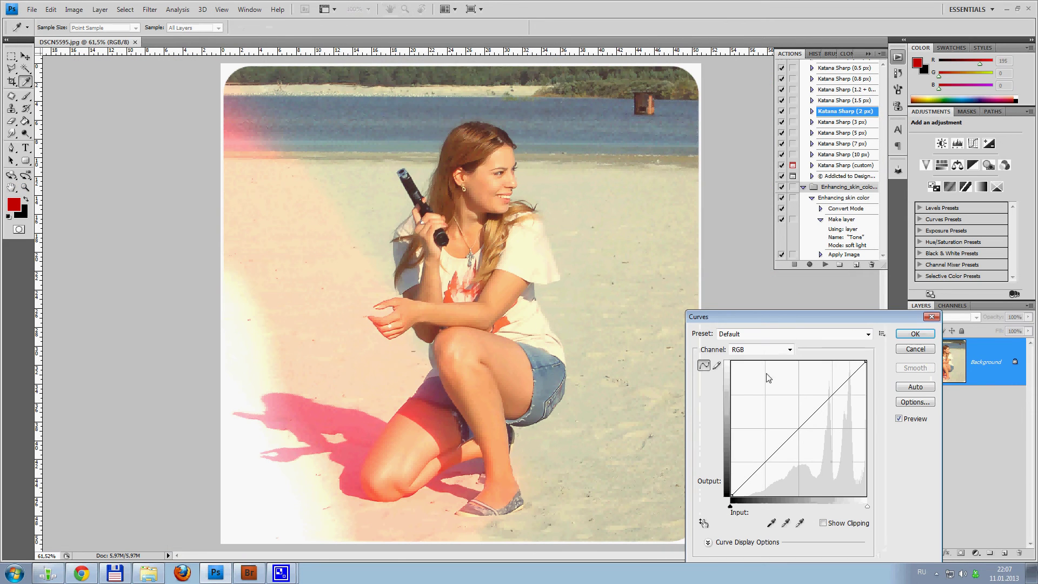
left_click(913, 387)
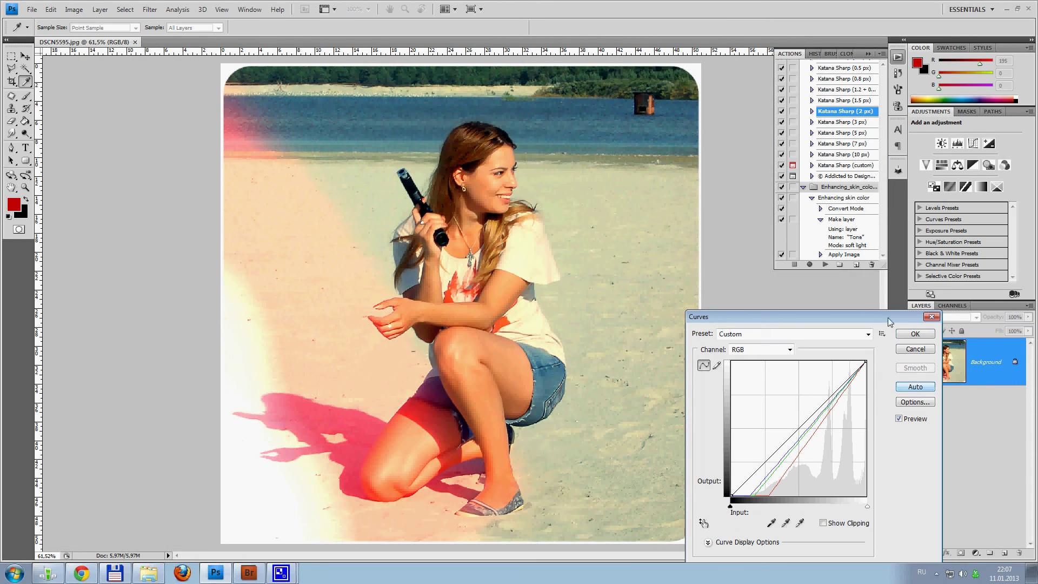
left_click(913, 333)
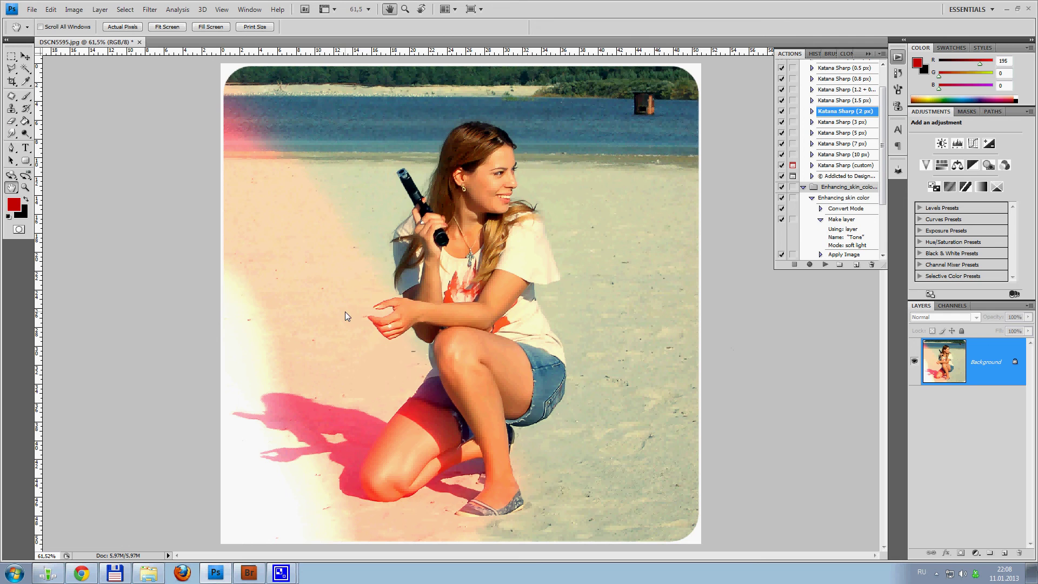
Save the corrected photo as the JPEG DSCN5595 on the desktop, replacing the existing file
key("ctrl+shift+s")
left_click(640, 343)
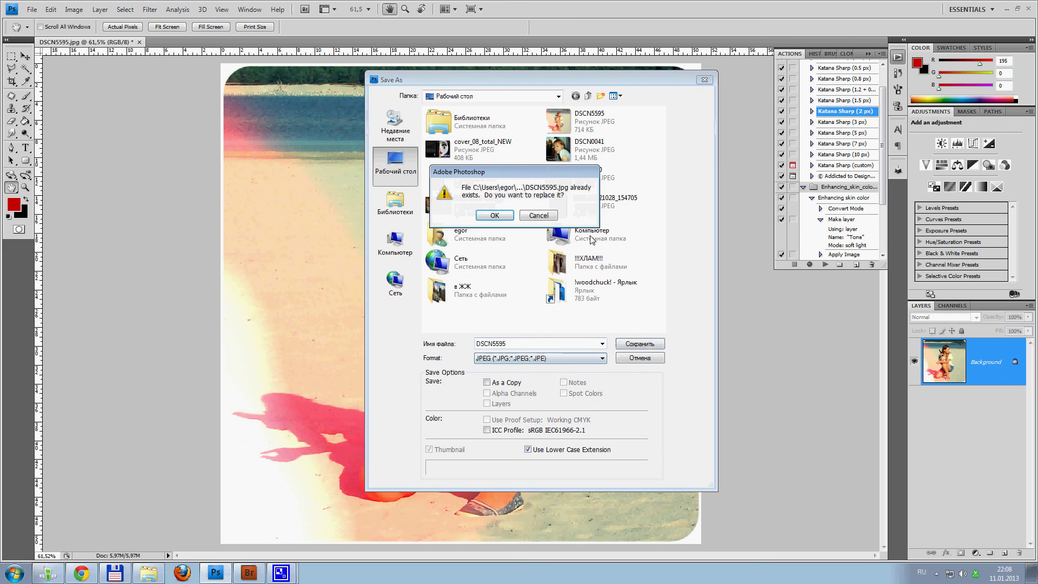
left_click(496, 213)
left_click(578, 158)
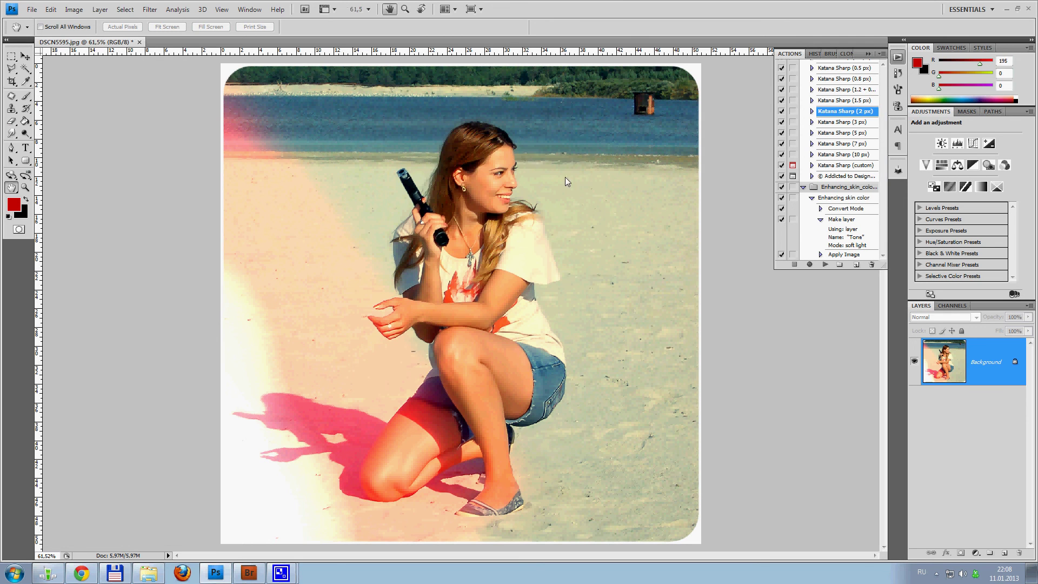